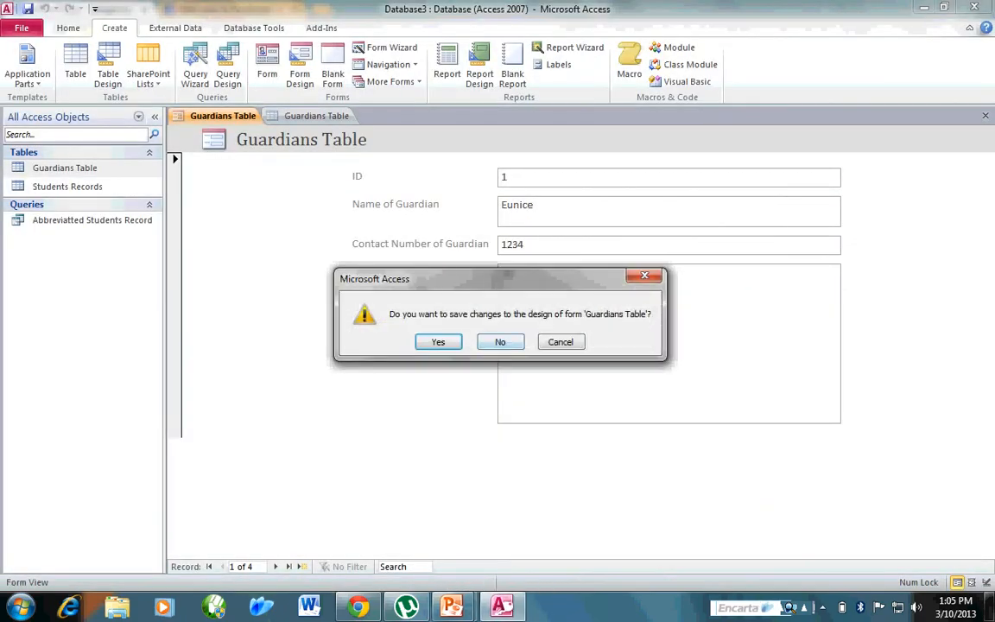
# Close the Guardians Table form without saving along with its table, and start a blank form in Design view.
pyautogui.click(500, 342)
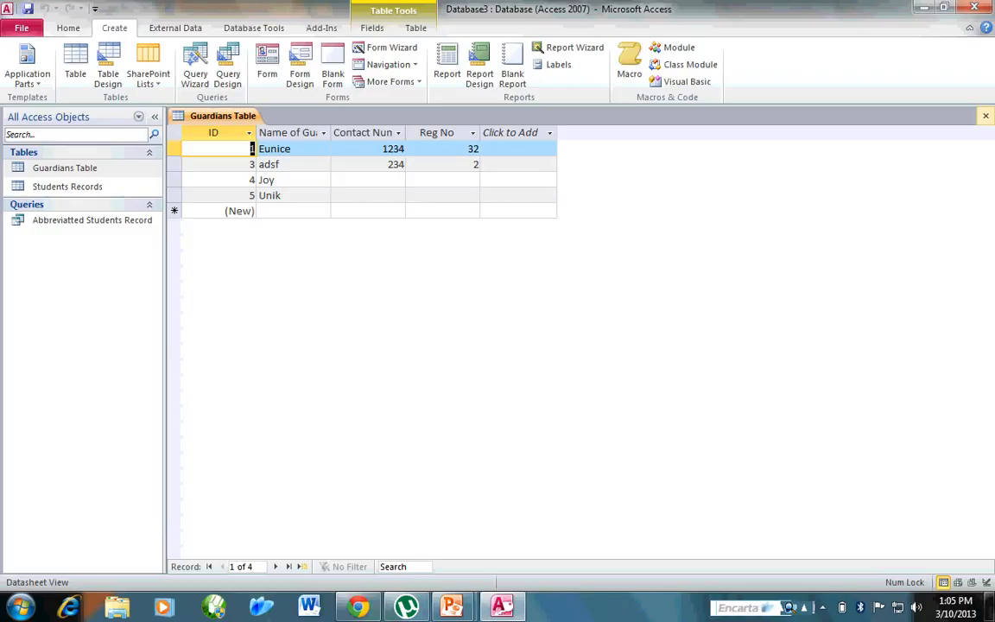
pyautogui.click(985, 116)
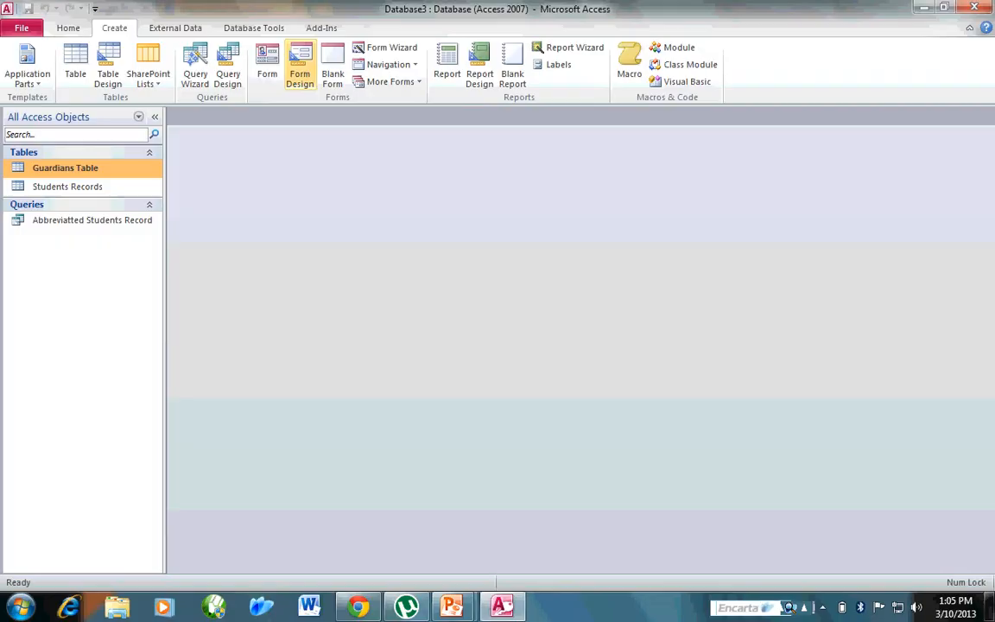
pyautogui.click(299, 69)
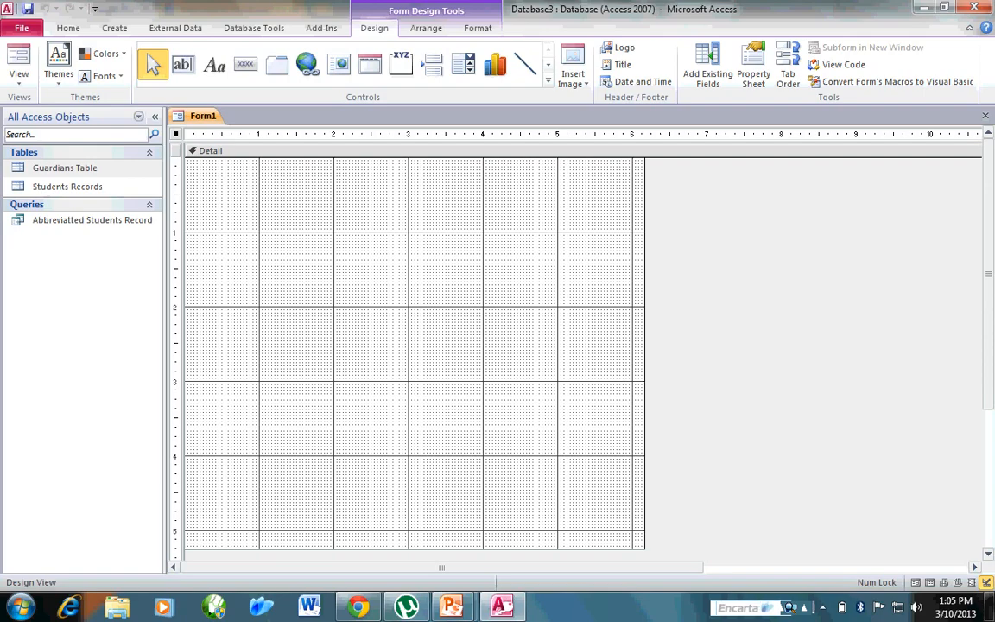
# Check the Contact Us sample form in Chrome and, back in Access, place a text box about 1.6" across and 1.2" down.
pyautogui.click(357, 606)
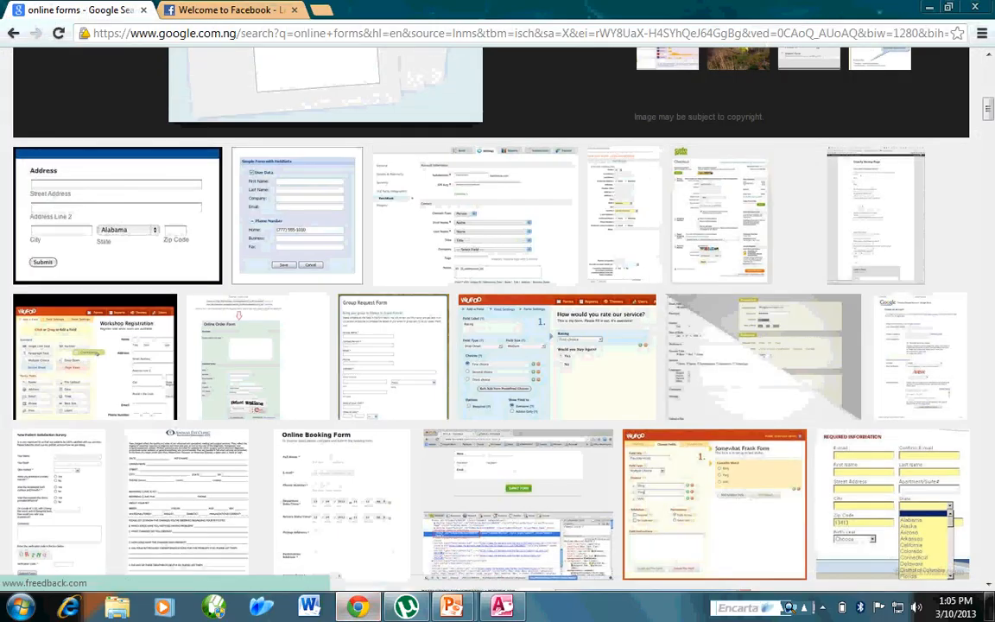
pyautogui.scroll(5, 491, 319)
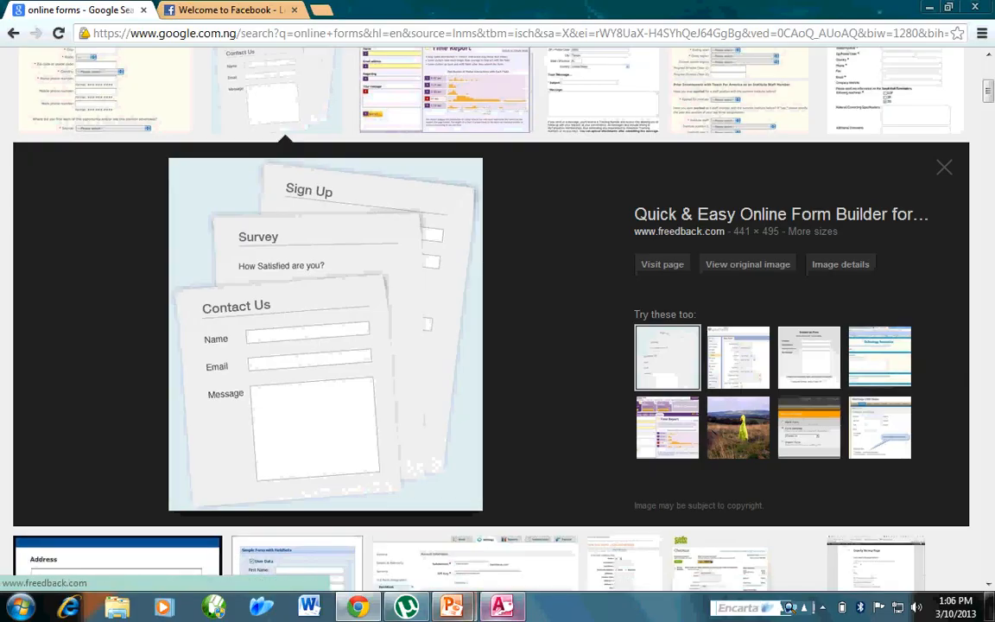
pyautogui.click(501, 606)
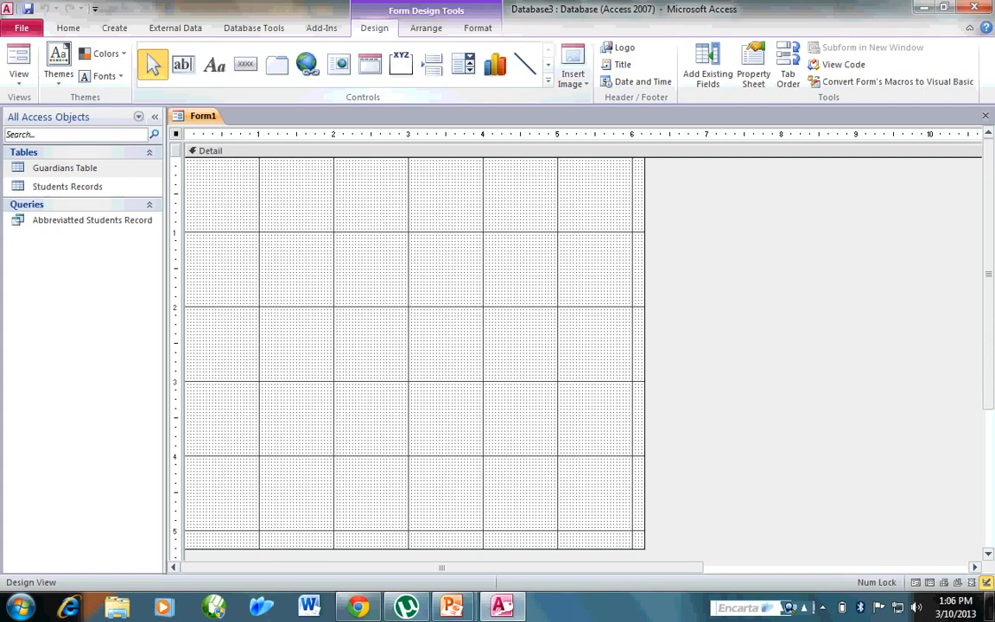
pyautogui.click(548, 80)
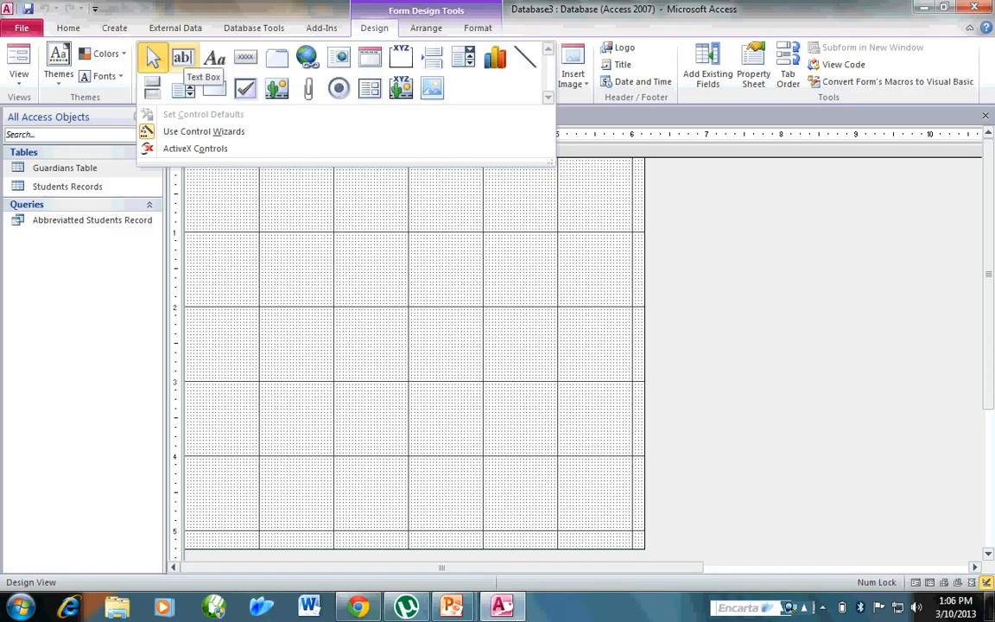
pyautogui.click(182, 58)
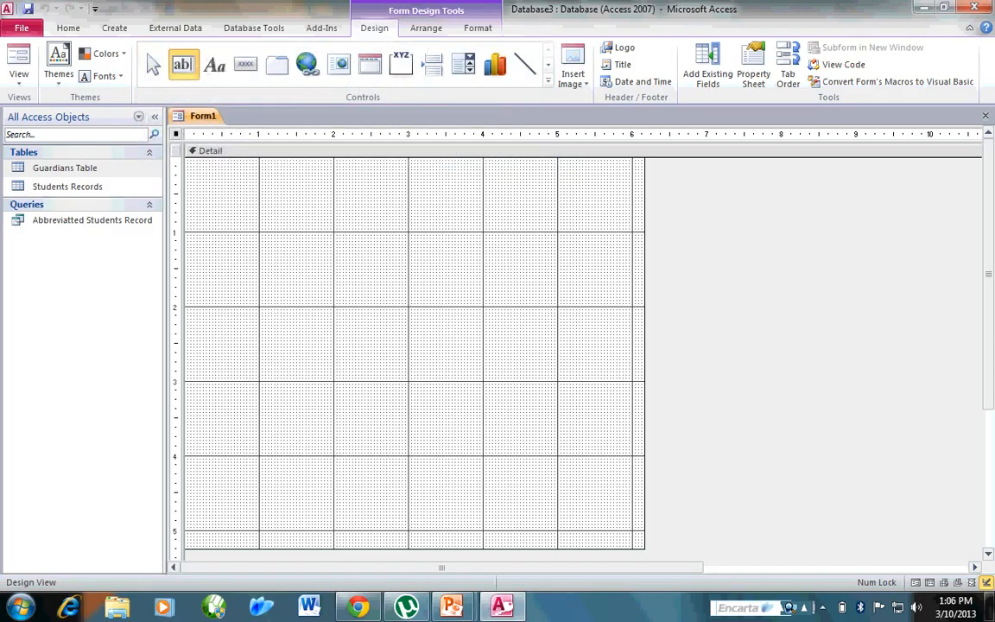
pyautogui.click(252, 244)
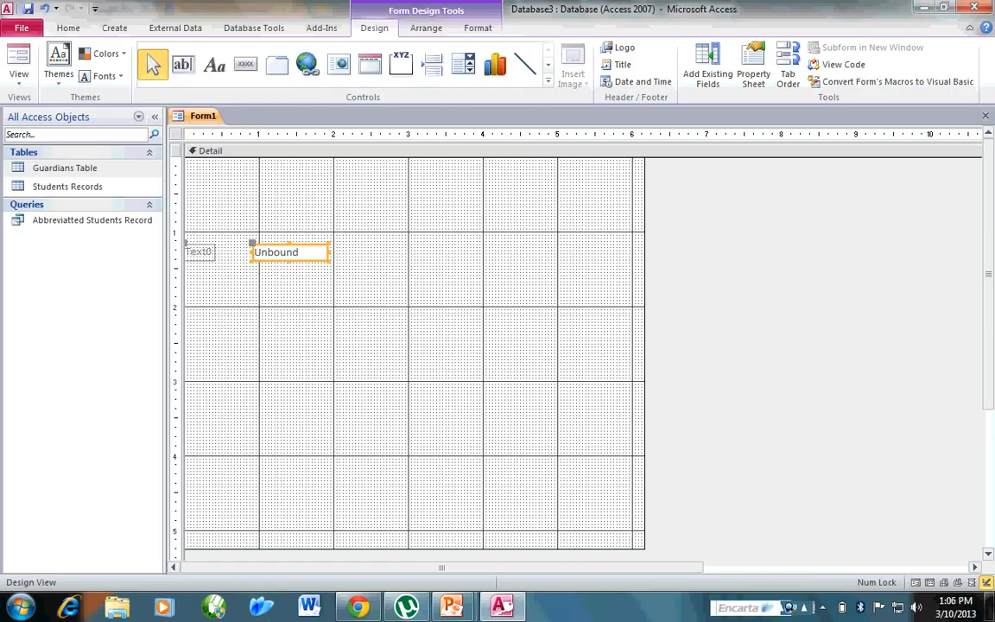
pyautogui.moveTo(285, 252); pyautogui.dragTo(338, 252)
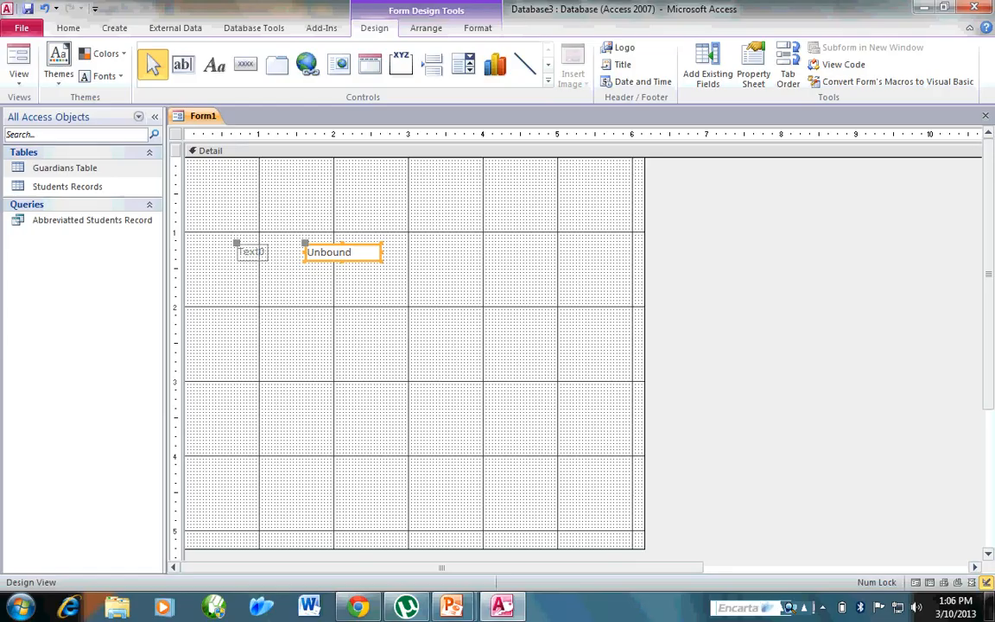
# Recheck the Contact Us sample in Chrome and, back in Access, change the text box's label caption to Name.
pyautogui.click(359, 607)
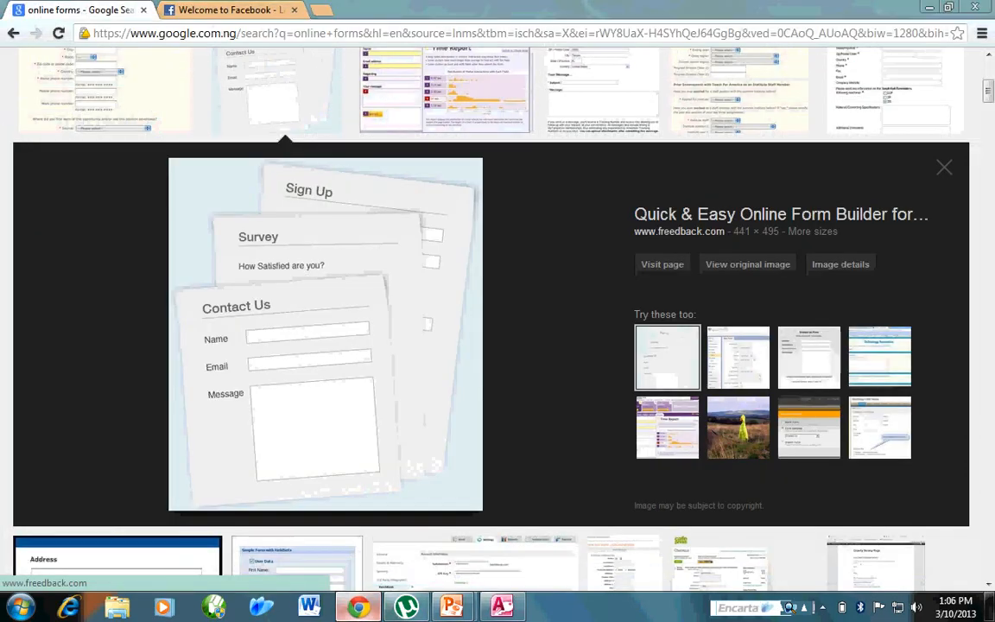
pyautogui.hotkey('alt', 'Tab')
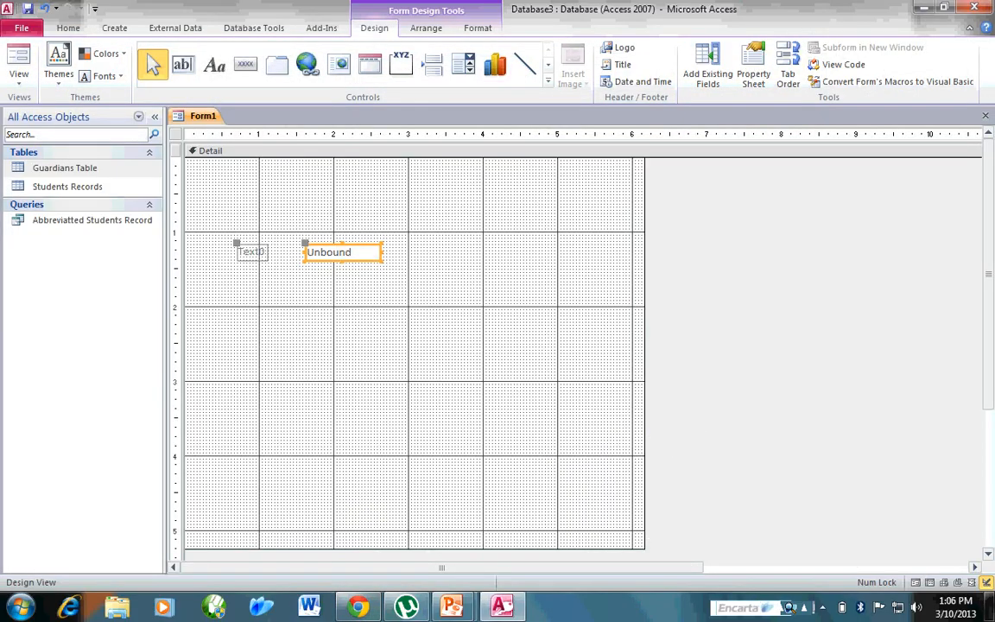
pyautogui.doubleClick(251, 252)
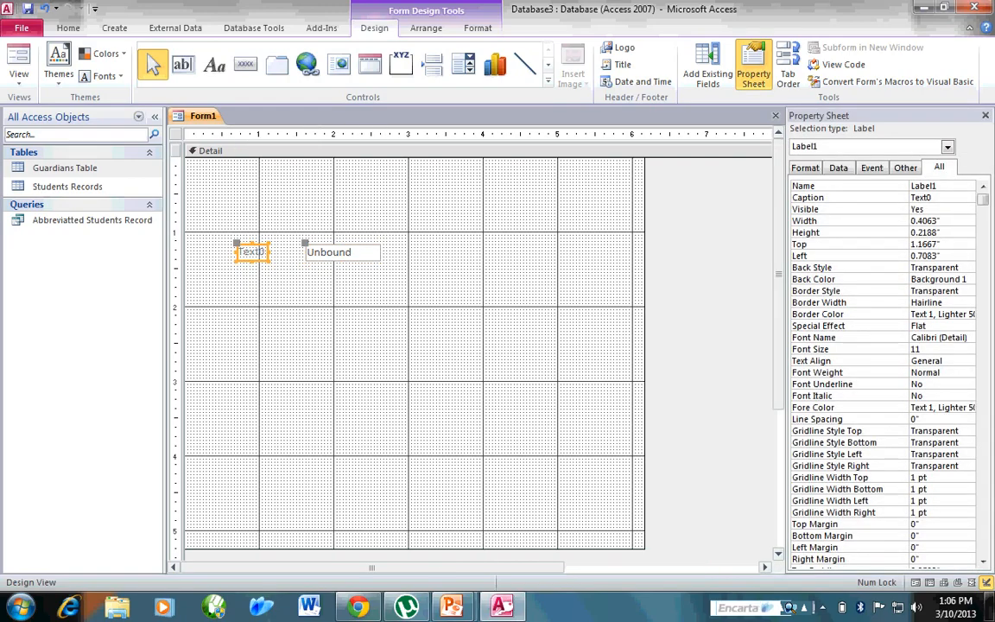
pyautogui.moveTo(267, 252); pyautogui.dragTo(241, 252)
pyautogui.press('BackSpace')
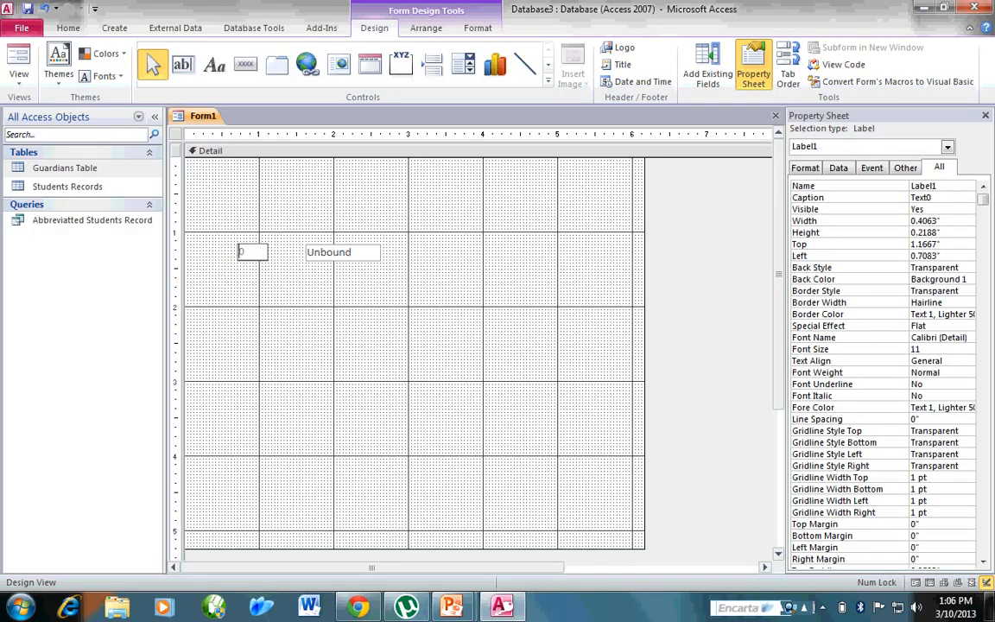
pyautogui.press('Delete')
pyautogui.write('Name')
pyautogui.click(328, 345)
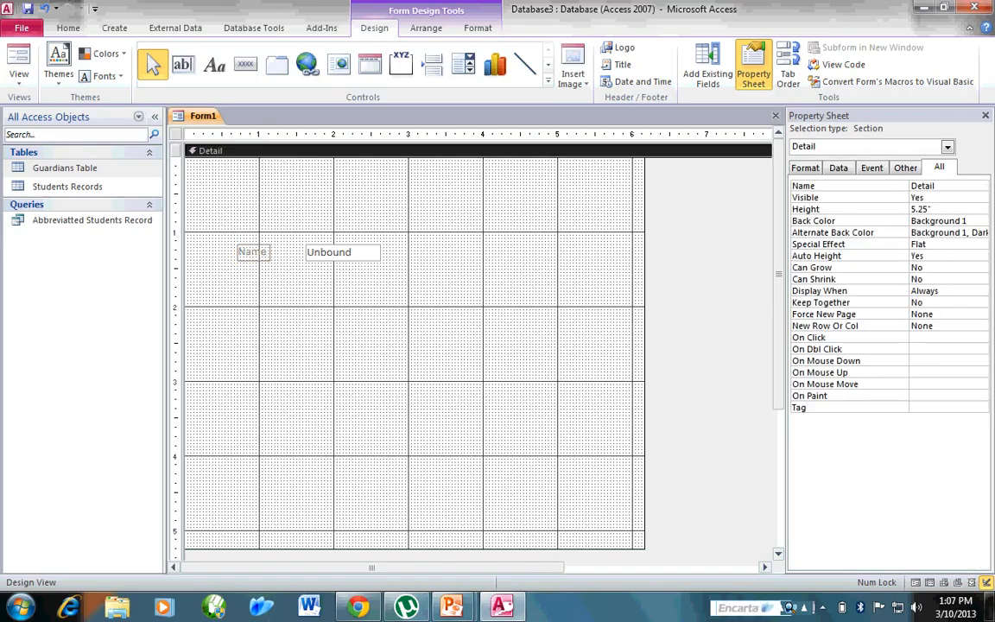
# Add a second text box below the Name field, about 1.8" across and 1.75" down, with its label beside it captioned Email.
pyautogui.click(182, 65)
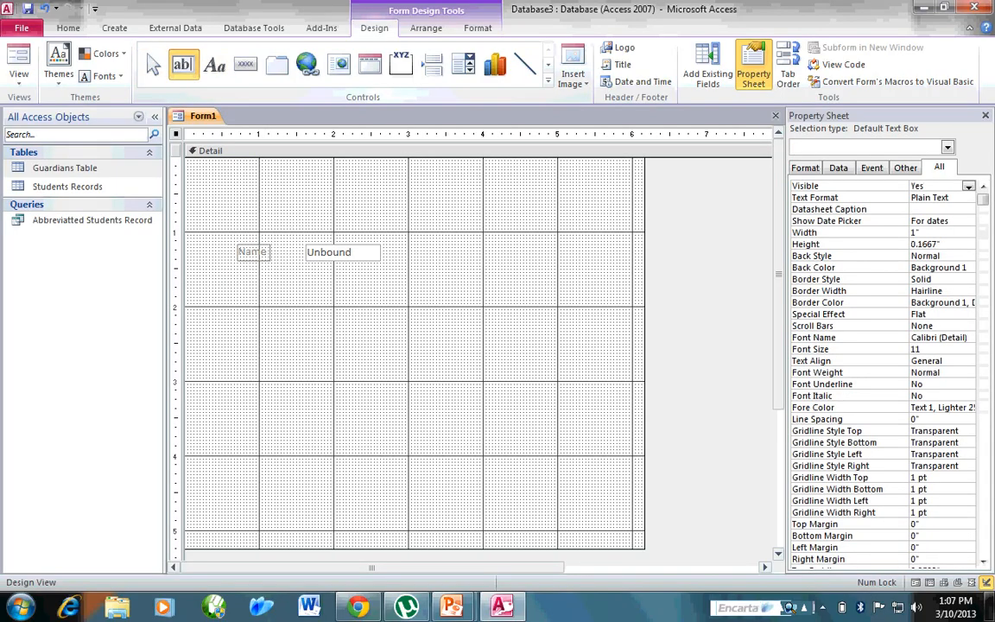
pyautogui.click(240, 292)
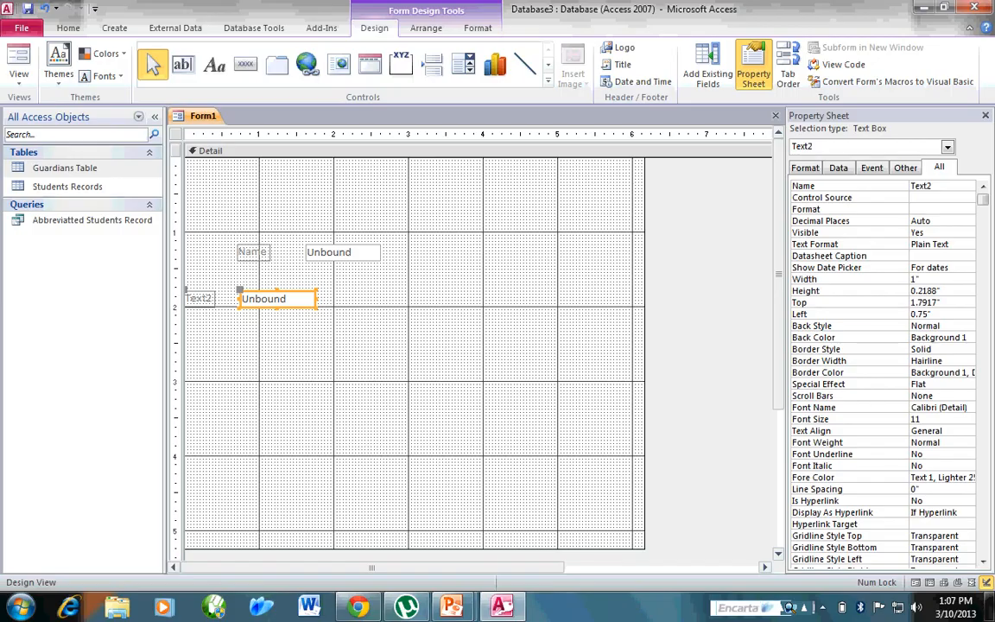
pyautogui.moveTo(259, 297); pyautogui.dragTo(339, 296)
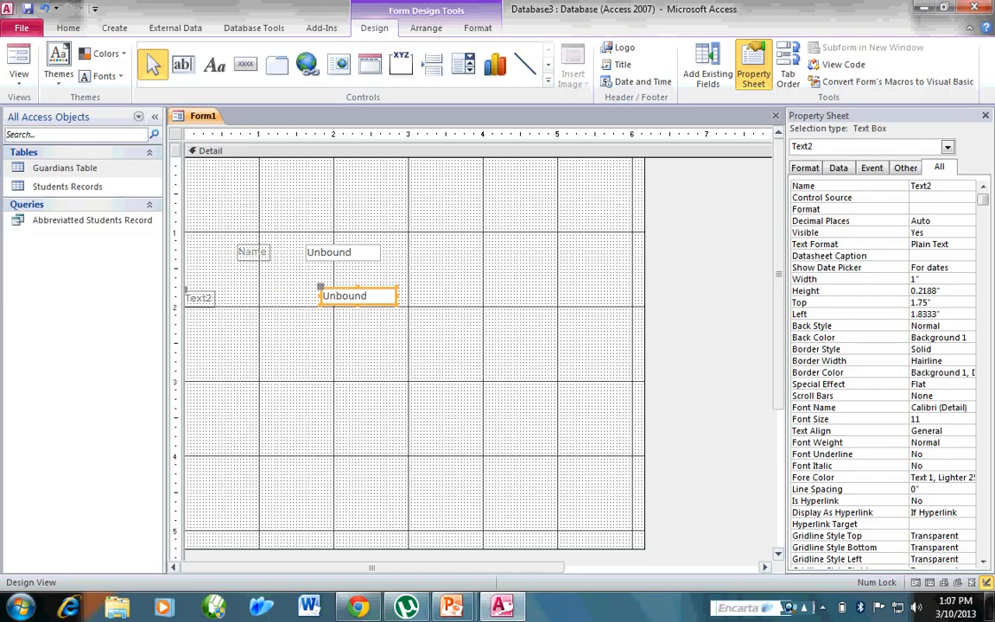
pyautogui.moveTo(186, 290); pyautogui.dragTo(272, 287)
pyautogui.click(285, 296)
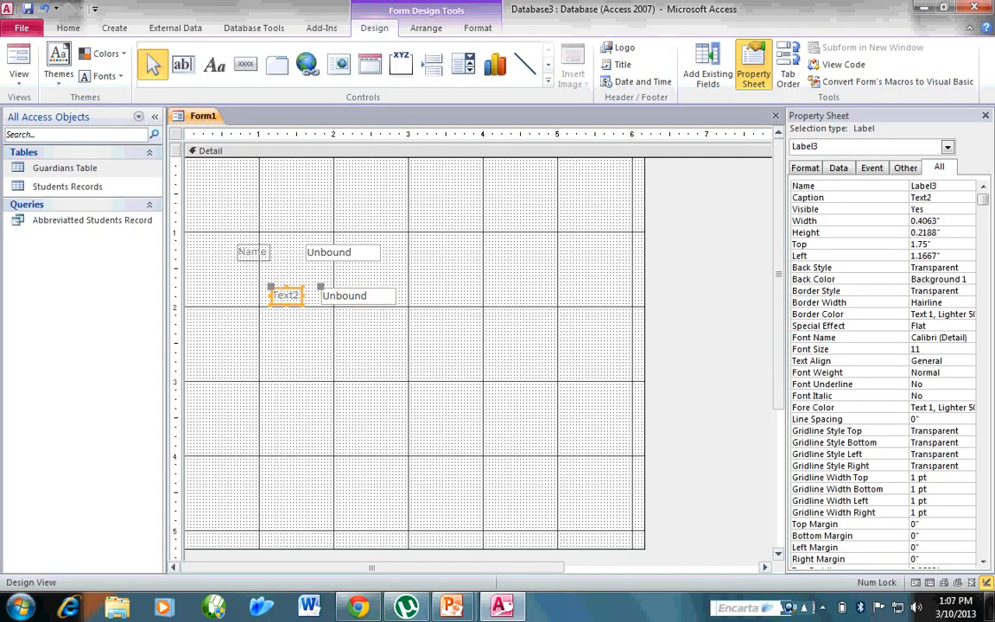
pyautogui.doubleClick(292, 295)
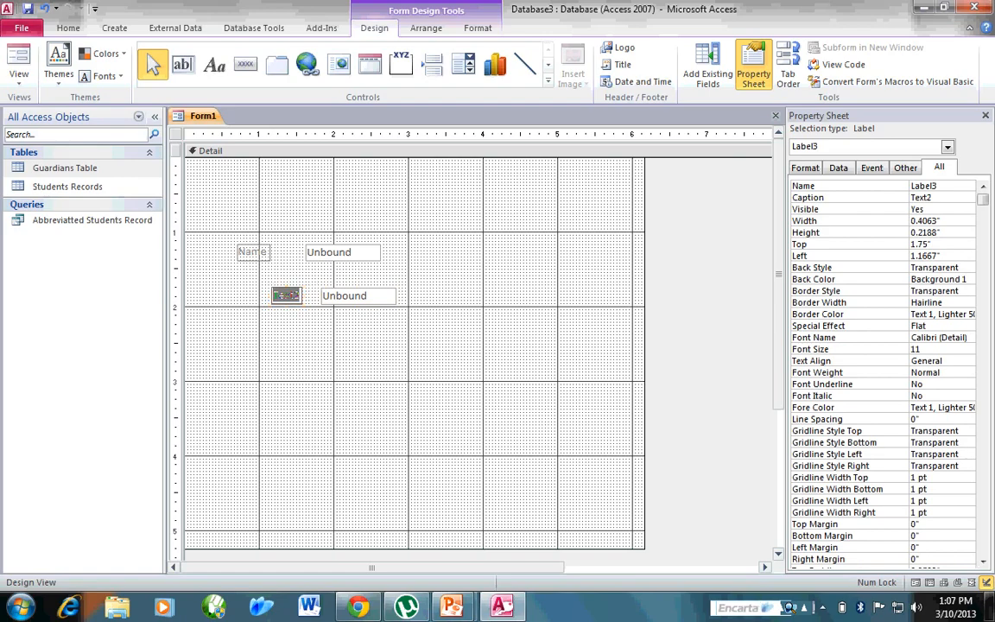
pyautogui.write('Email')
# Shift the Email label and text box together left and up, beneath the Name label, to about 1.58" from the form's top.
pyautogui.moveTo(249, 279); pyautogui.dragTo(385, 318)
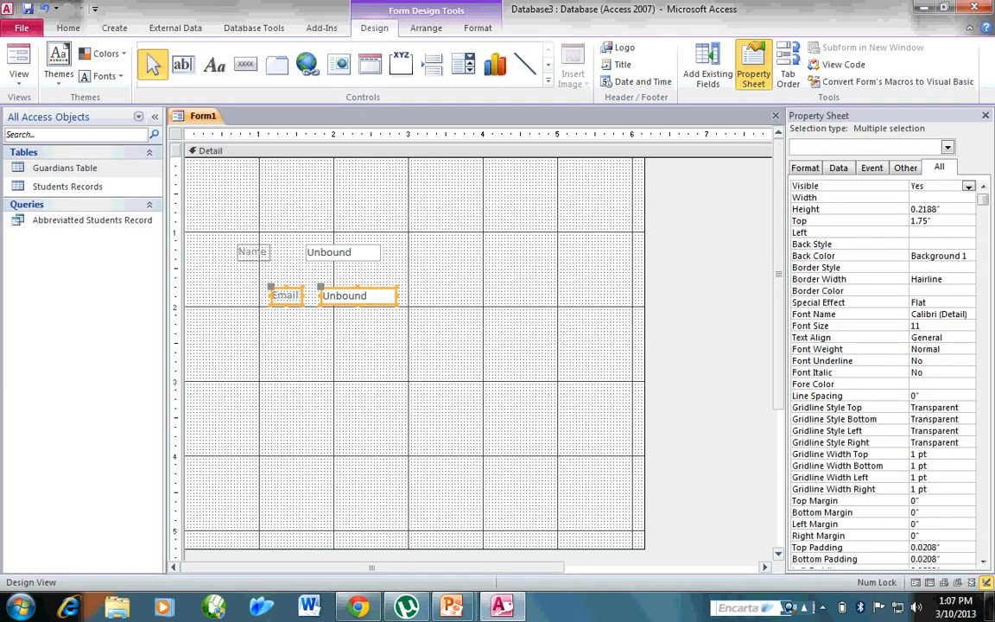
pyautogui.press('Left')
pyautogui.press('Left')
pyautogui.press('Left')
pyautogui.press('Left')
pyautogui.press('Left')
pyautogui.press('Left')
pyautogui.press('Left')
pyautogui.press('Left')
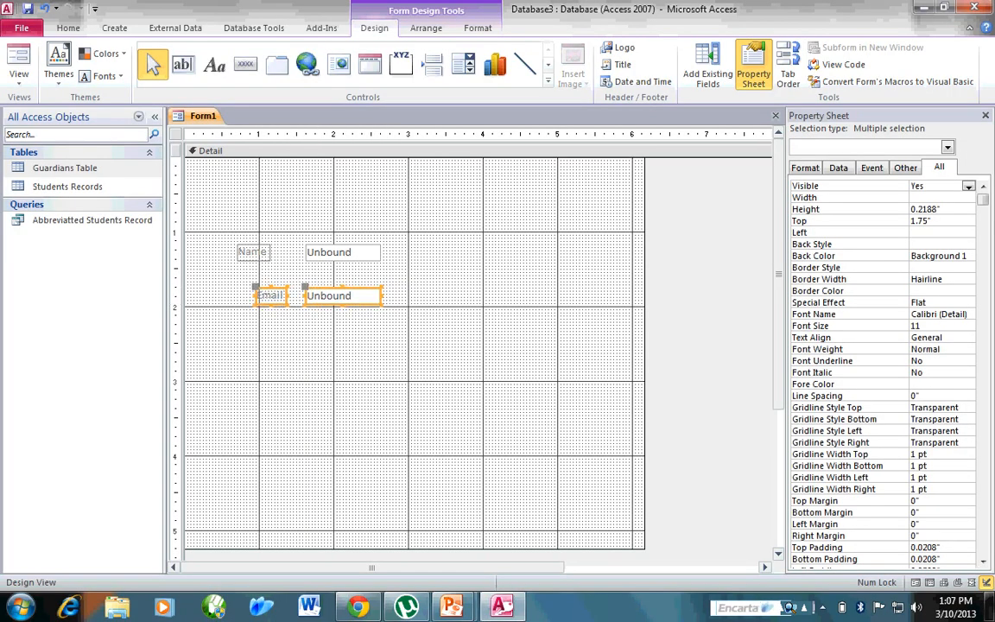
pyautogui.press('Left')
pyautogui.press('Left')
pyautogui.press('Left')
pyautogui.press('Left')
pyautogui.press('Up')
pyautogui.press('Up')
pyautogui.press('Up')
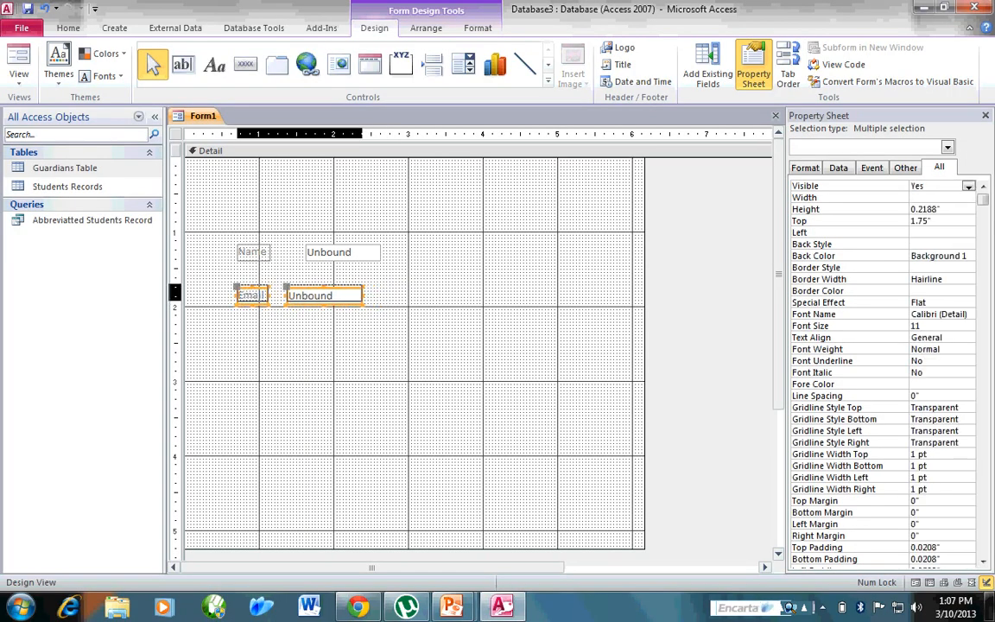
pyautogui.press('Up')
pyautogui.press('Up')
pyautogui.press('Right')
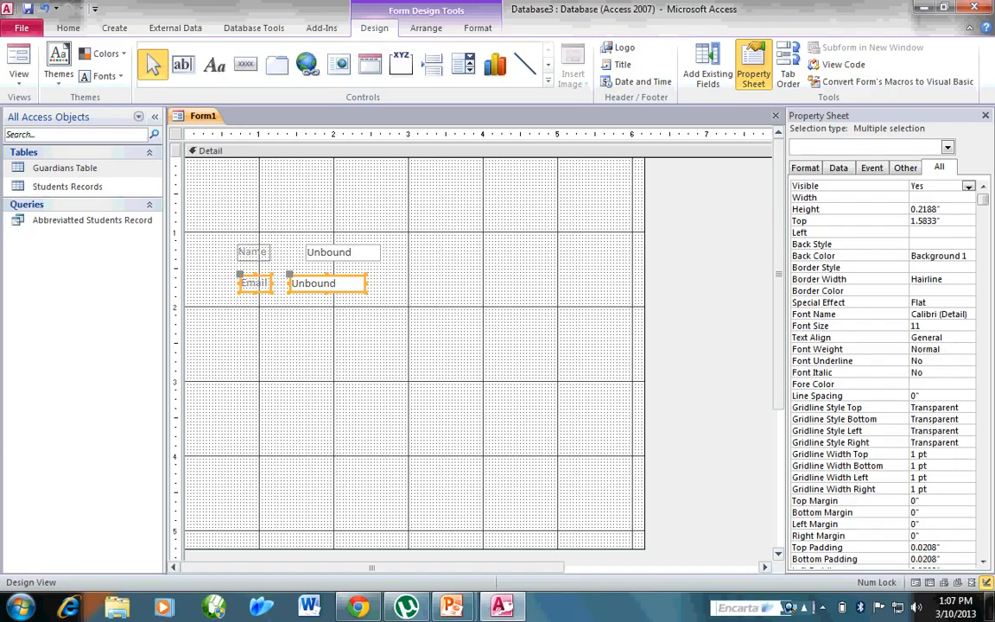
pyautogui.click(362, 345)
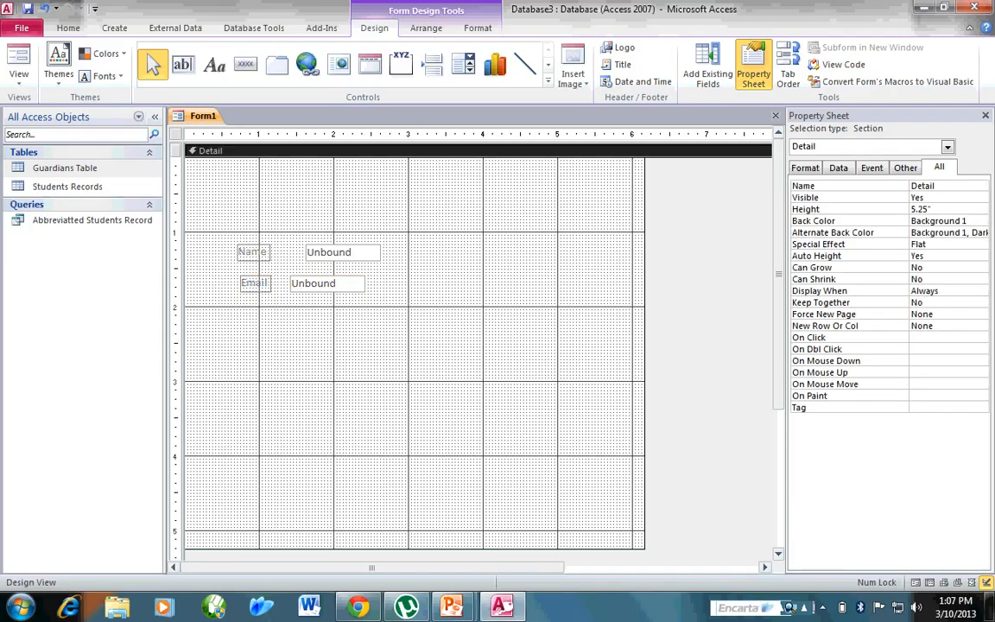
# Widen the Email text box to about the 4" ruler mark and shift the Name field left so both text boxes start together.
pyautogui.click(327, 283)
pyautogui.moveTo(366, 283); pyautogui.dragTo(484, 283)
pyautogui.click(344, 252)
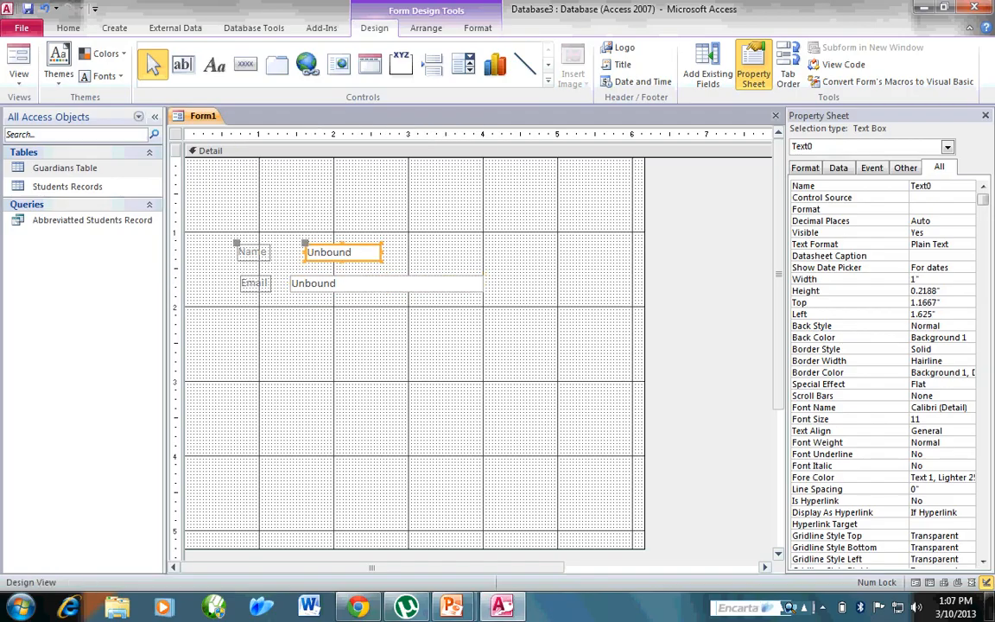
pyautogui.moveTo(344, 252); pyautogui.dragTo(354, 252)
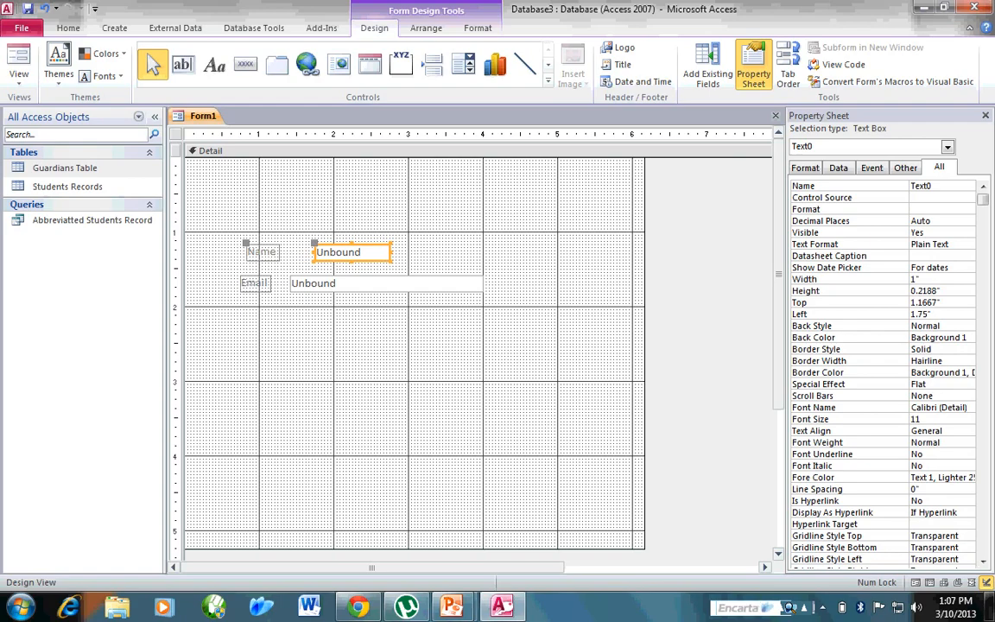
pyautogui.press('Left')
pyautogui.press('Left')
pyautogui.press('Left')
pyautogui.press('Left')
pyautogui.press('Left')
pyautogui.press('Left')
pyautogui.press('Left')
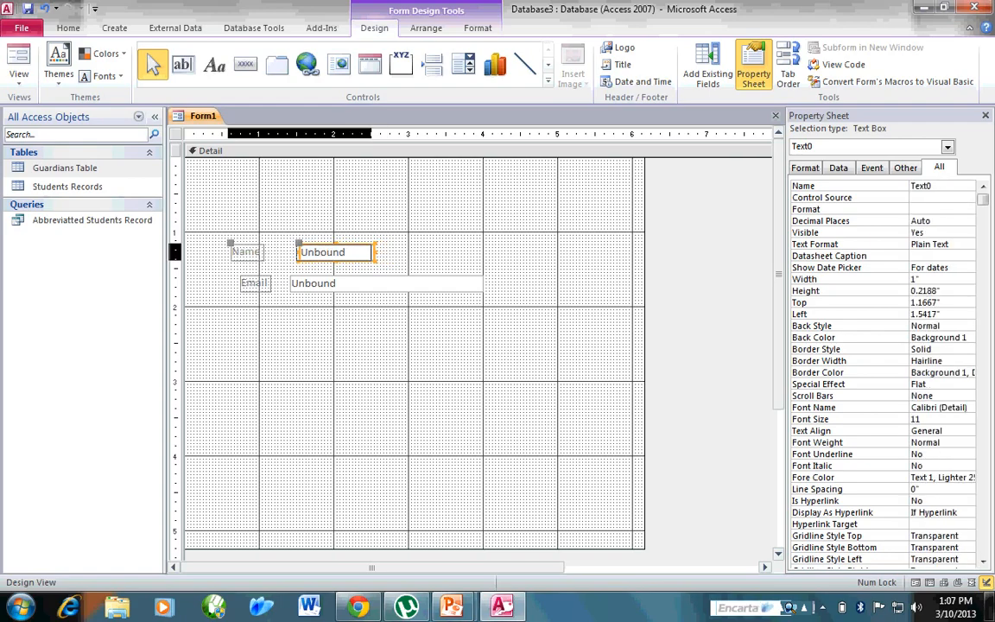
pyautogui.press('Left')
pyautogui.click(389, 350)
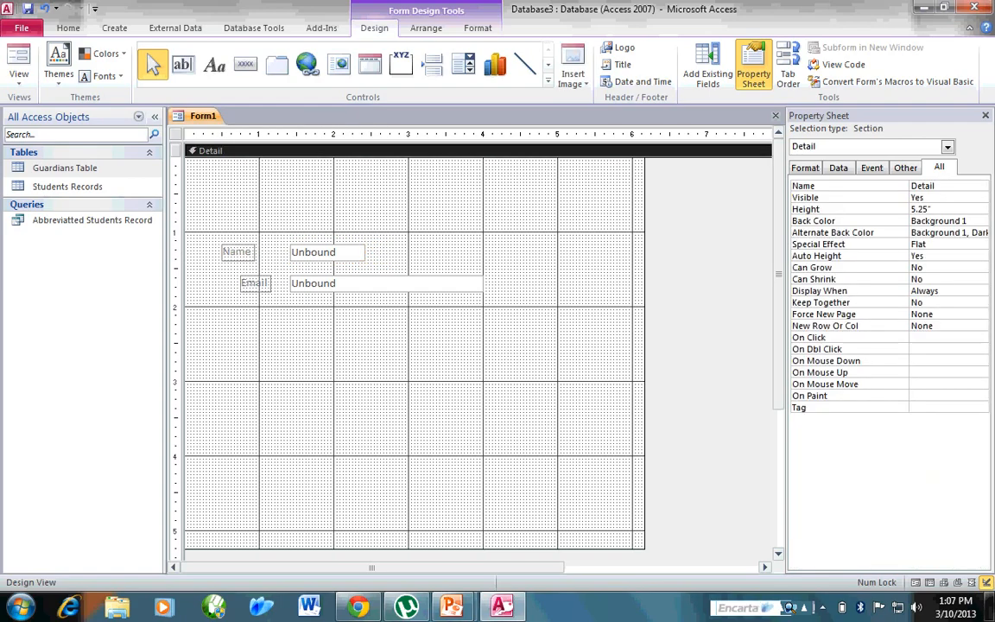
# Widen the Name text box to about 2.54" and shift the Name field slightly right so its end lines up with the Email box.
pyautogui.click(328, 251)
pyautogui.moveTo(365, 251); pyautogui.dragTo(482, 252)
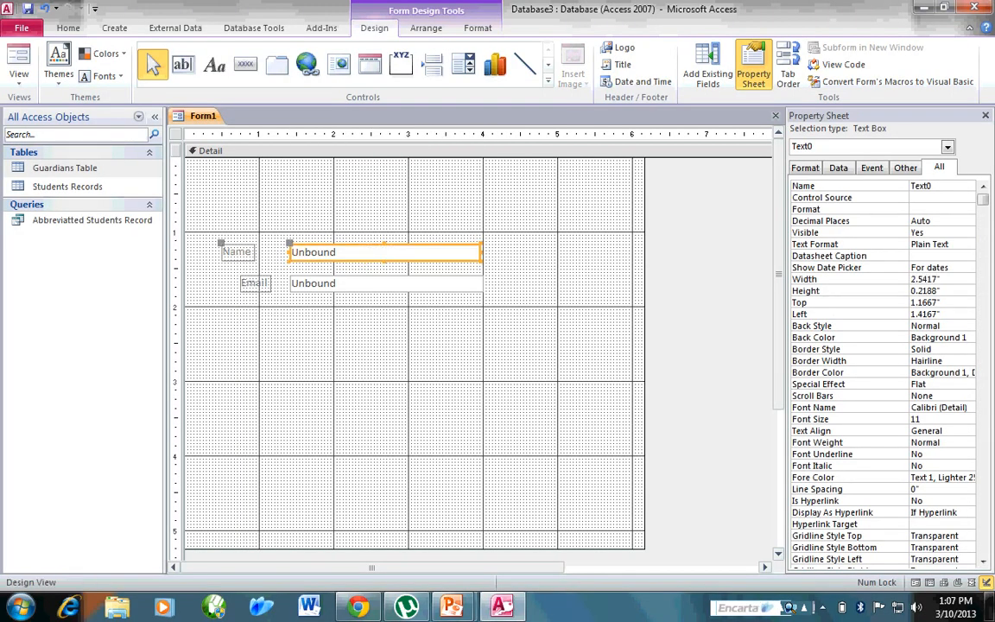
pyautogui.click(390, 350)
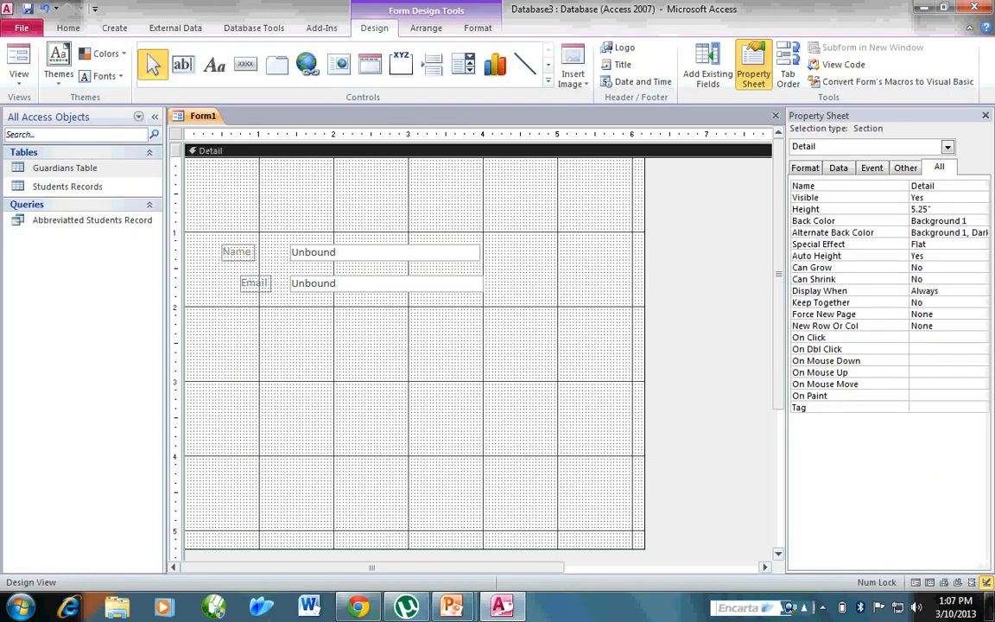
pyautogui.click(239, 253)
pyautogui.moveTo(254, 252); pyautogui.dragTo(258, 252)
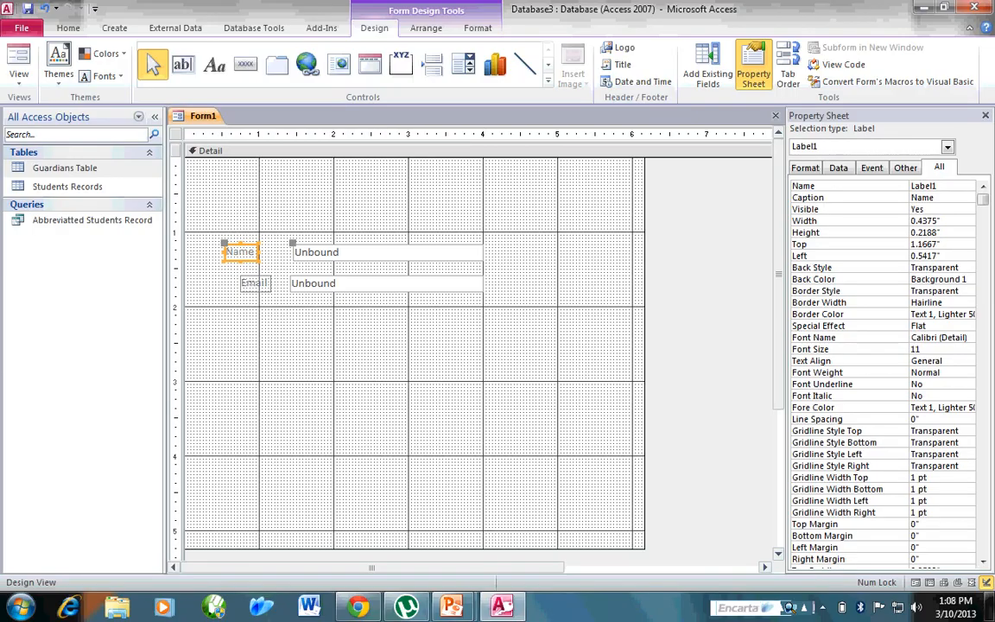
pyautogui.click(207, 222)
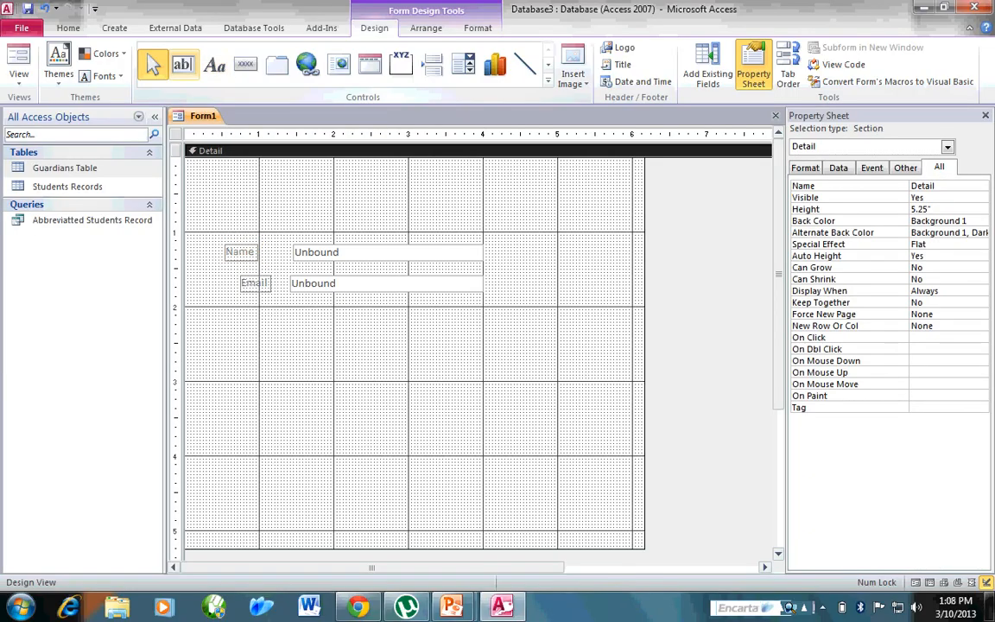
# Add a third text box below the Email field, about 2.25" down the form, and stretch it to about 1.63" tall.
pyautogui.click(182, 66)
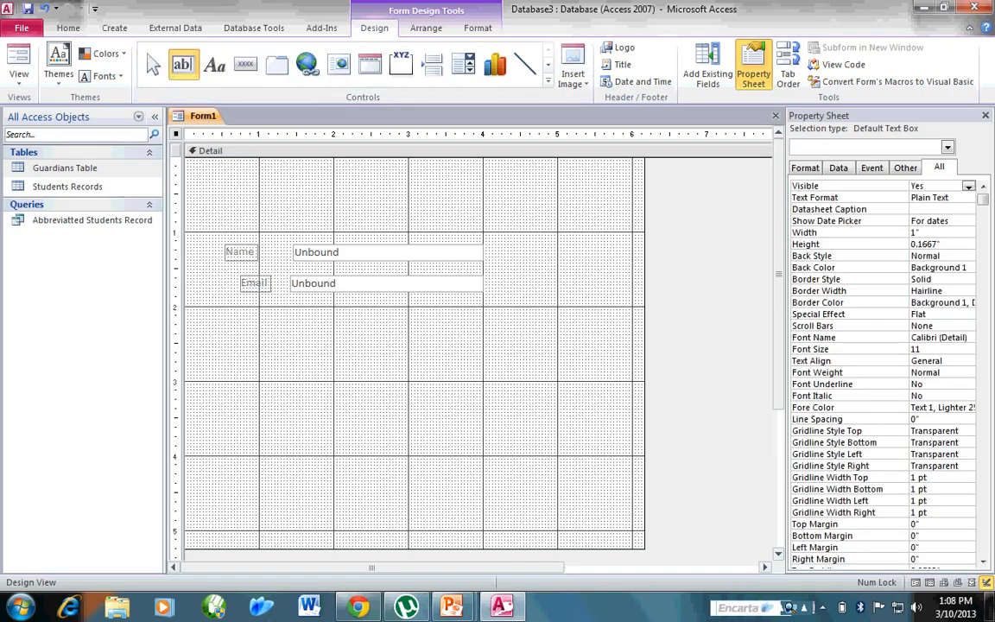
pyautogui.click(247, 328)
pyautogui.moveTo(284, 342); pyautogui.dragTo(284, 448)
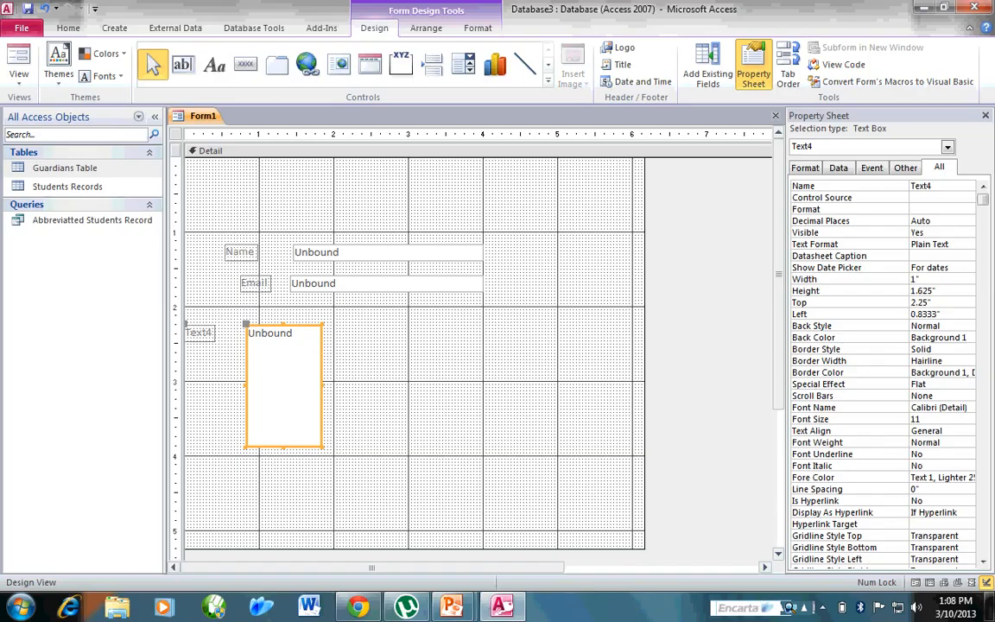
# Widen the third text box to about 3.13" and shift it right with its label to about 0.83" from the form's left edge.
pyautogui.moveTo(539, 389); pyautogui.dragTo(482, 388)
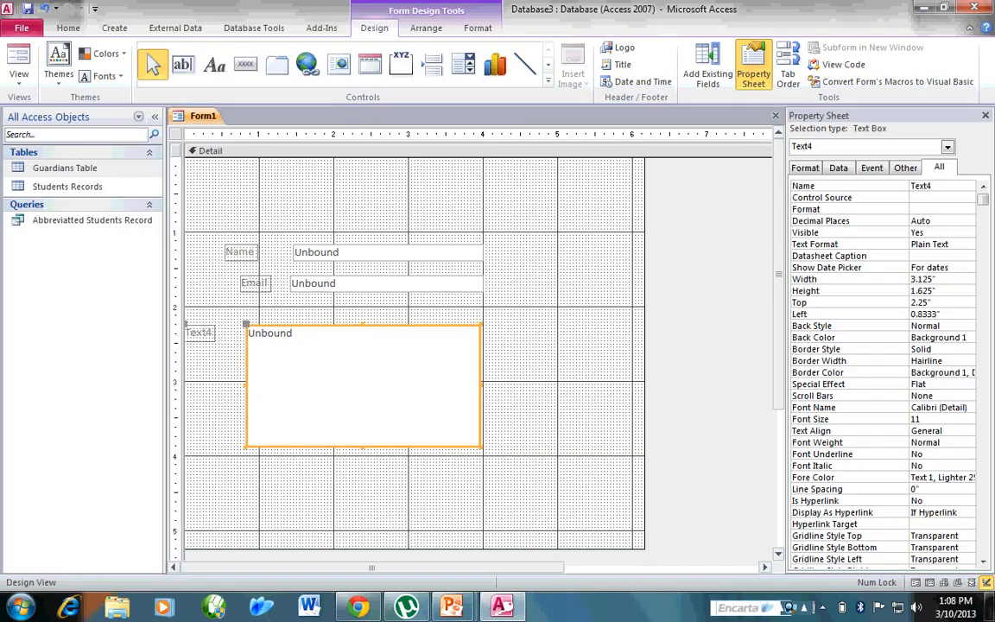
pyautogui.click(199, 333)
pyautogui.press('Right')
pyautogui.press('Right')
pyautogui.press('Right')
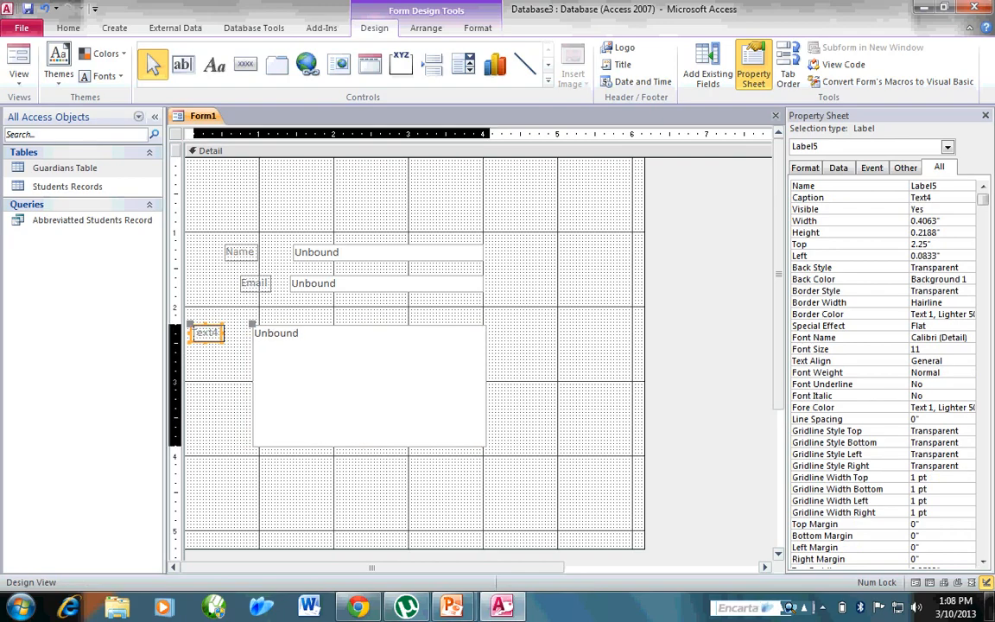
pyautogui.press('Right')
pyautogui.press('Right')
pyautogui.press('Right')
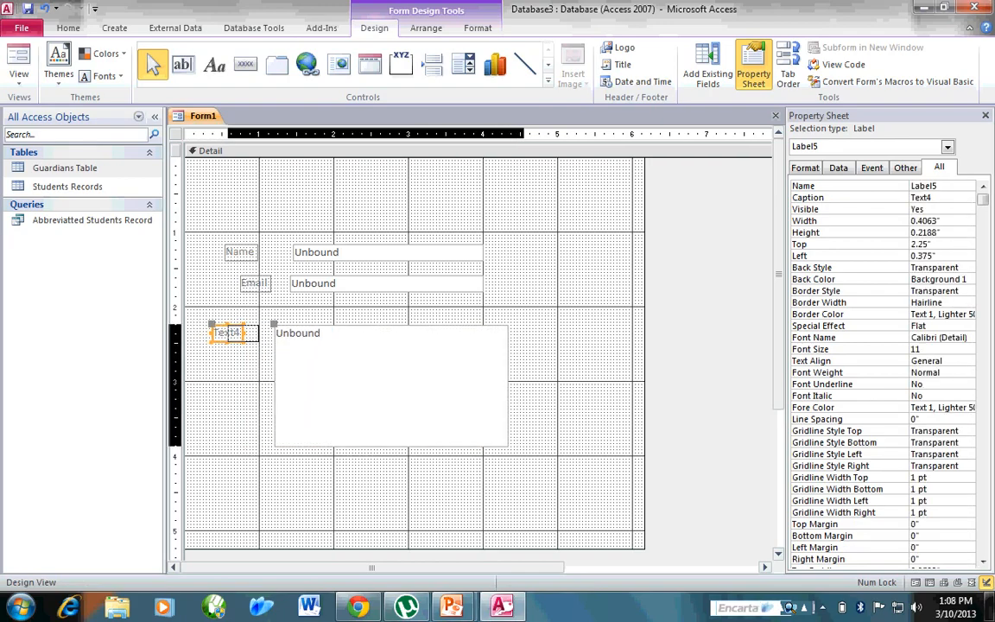
pyautogui.press('Right')
pyautogui.press('Right')
pyautogui.press('Right')
pyautogui.press('Right')
pyautogui.press('Right')
pyautogui.press('Right')
pyautogui.press('Right')
pyautogui.press('Left')
pyautogui.press('Left')
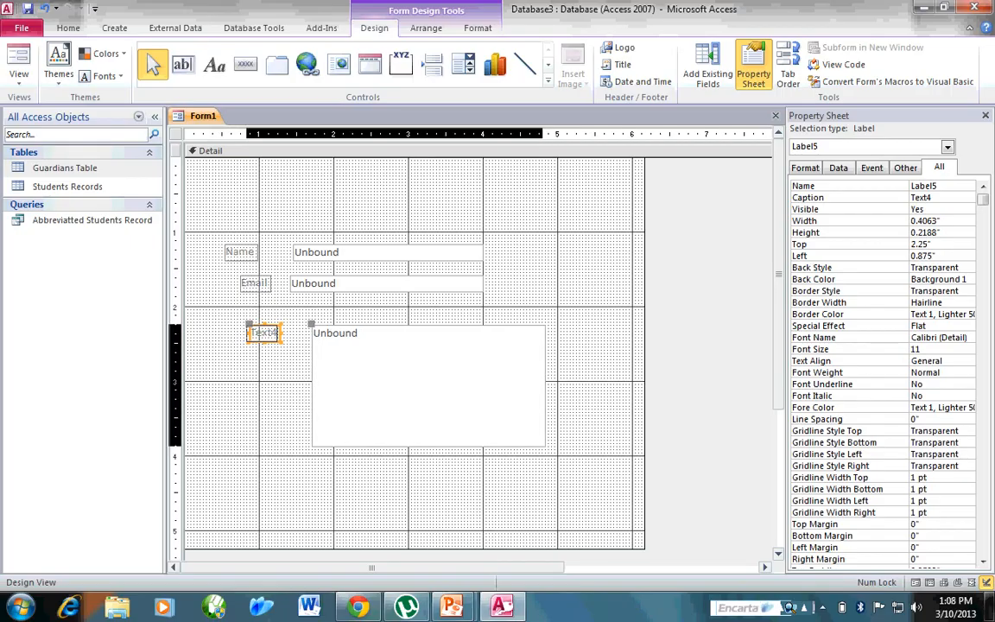
# Change the caption of the third field's label to Message.
pyautogui.click(274, 333)
pyautogui.moveTo(275, 332); pyautogui.dragTo(249, 333)
pyautogui.write('Message')
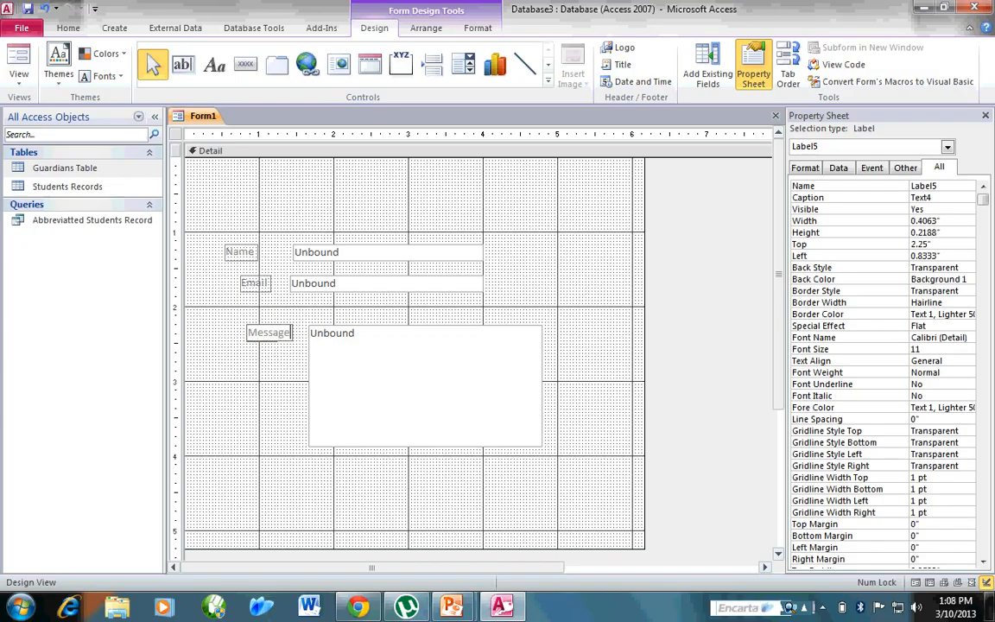
pyautogui.click(261, 298)
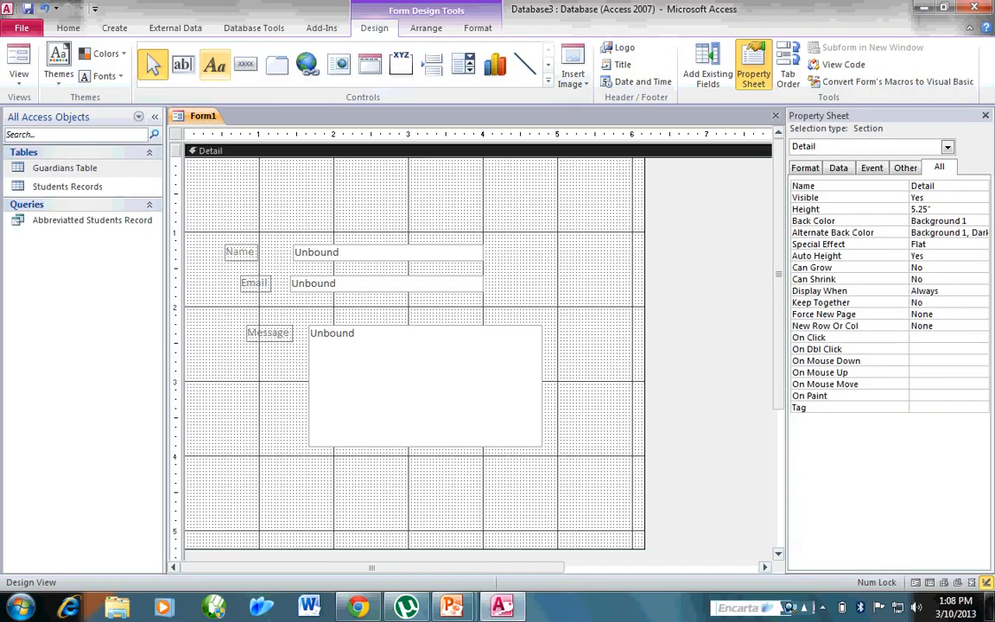
# Add a label reading CONTACT US above the Name field, checking the heading on the online sample form.
pyautogui.click(214, 65)
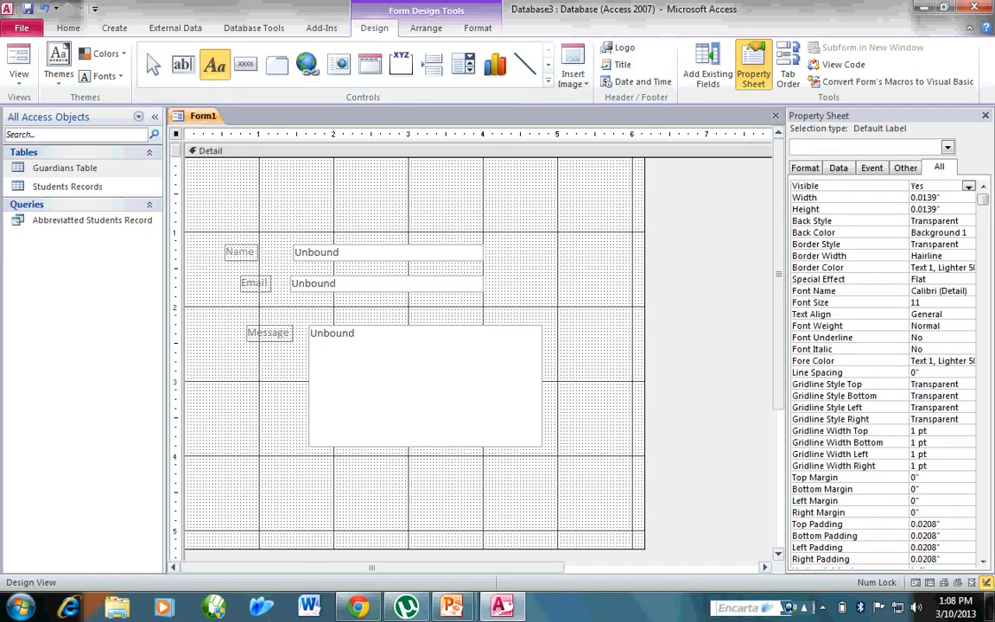
pyautogui.click(213, 191)
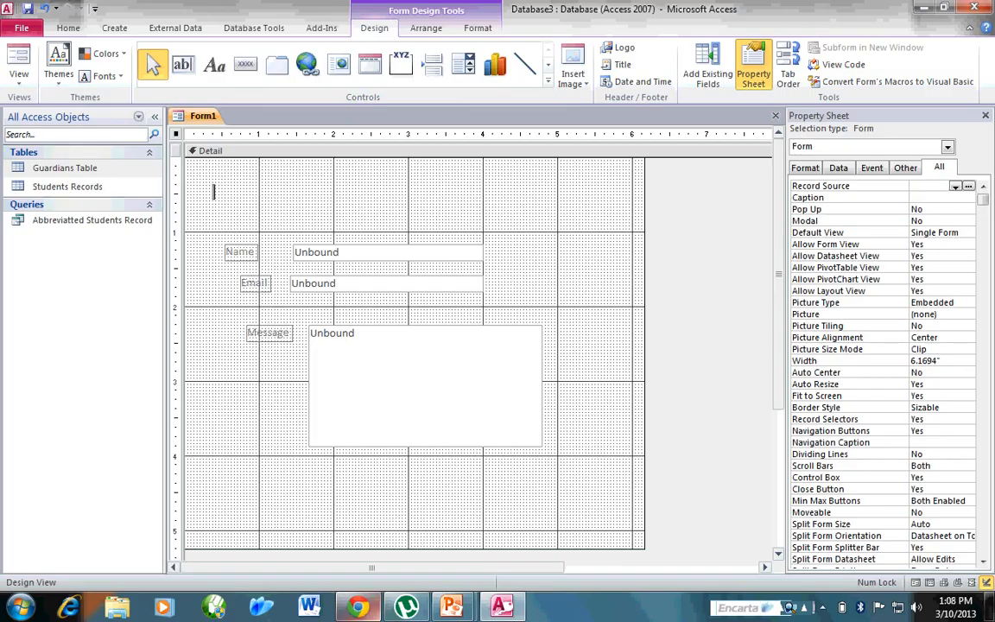
pyautogui.click(358, 606)
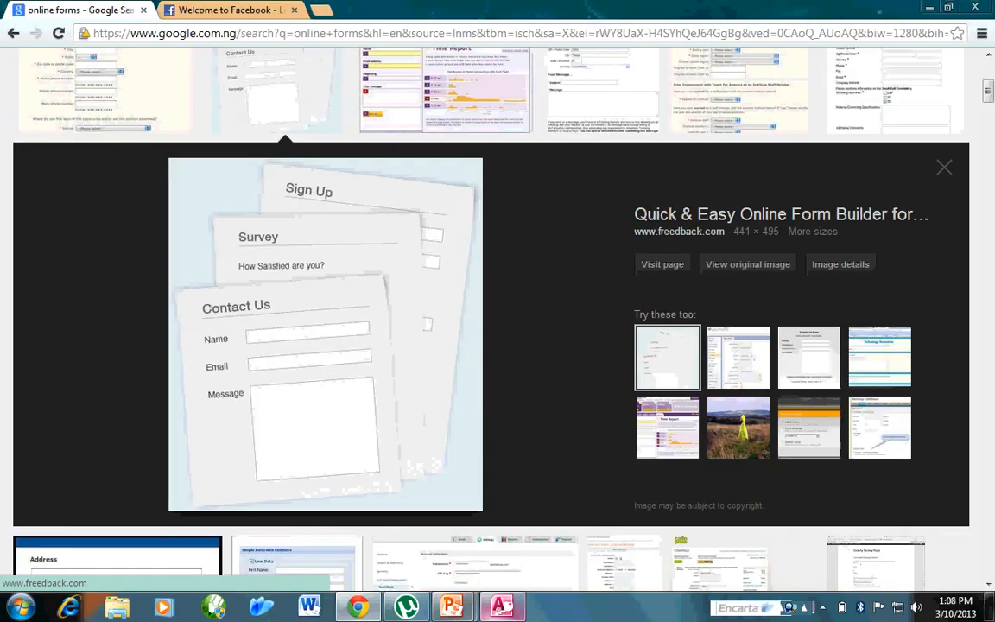
pyautogui.click(502, 606)
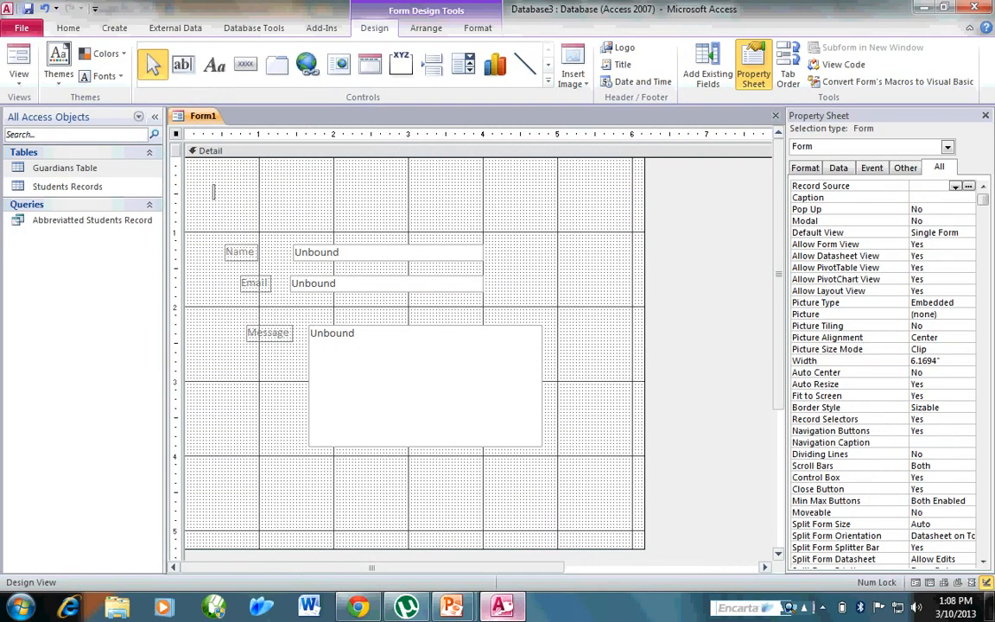
pyautogui.press('capslock')
pyautogui.write('CONTACT US')
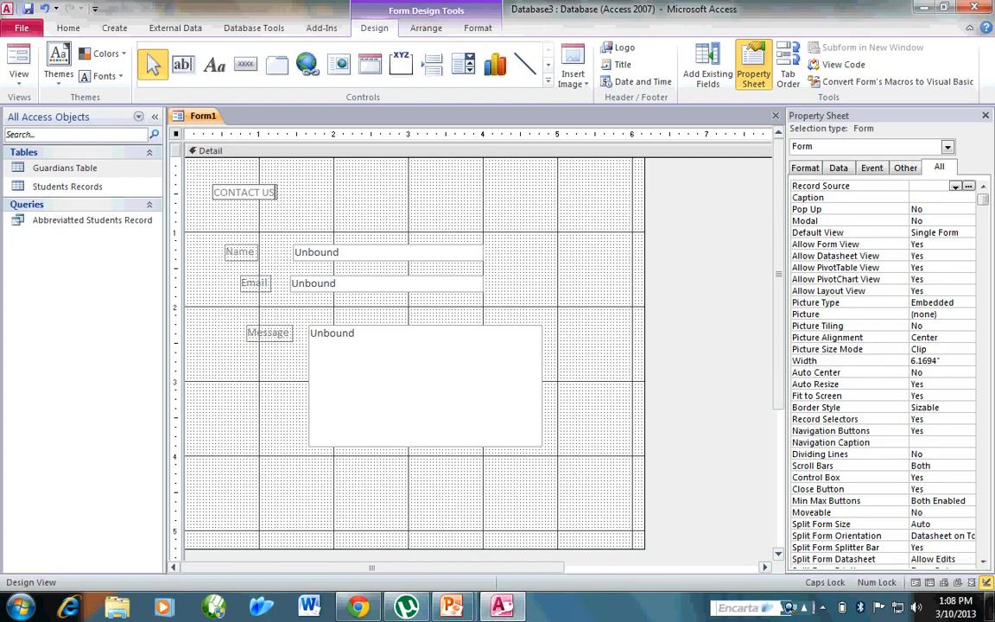
pyautogui.moveTo(274, 191); pyautogui.dragTo(213, 191)
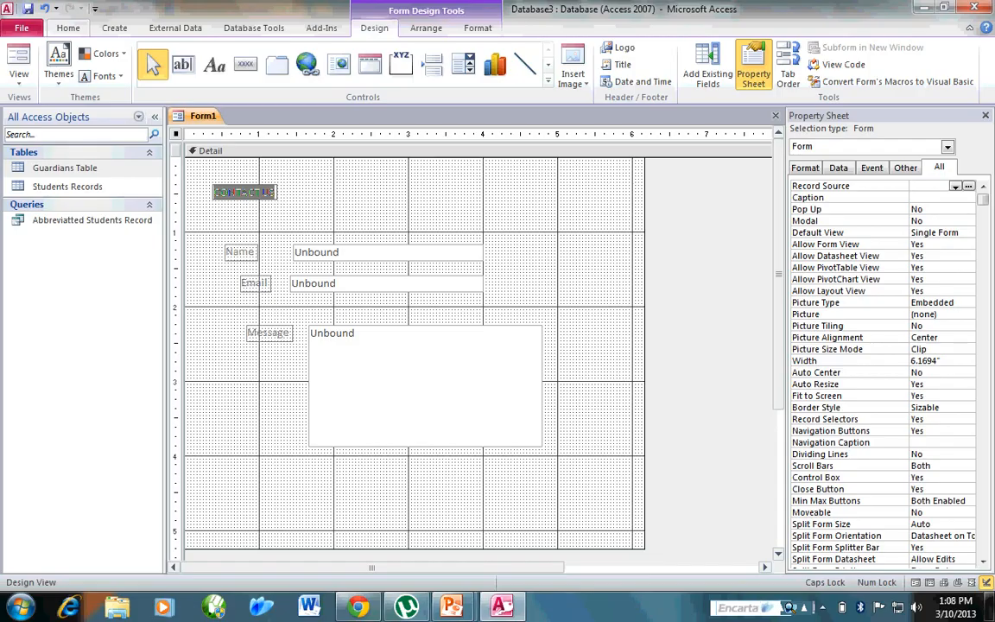
pyautogui.click(69, 29)
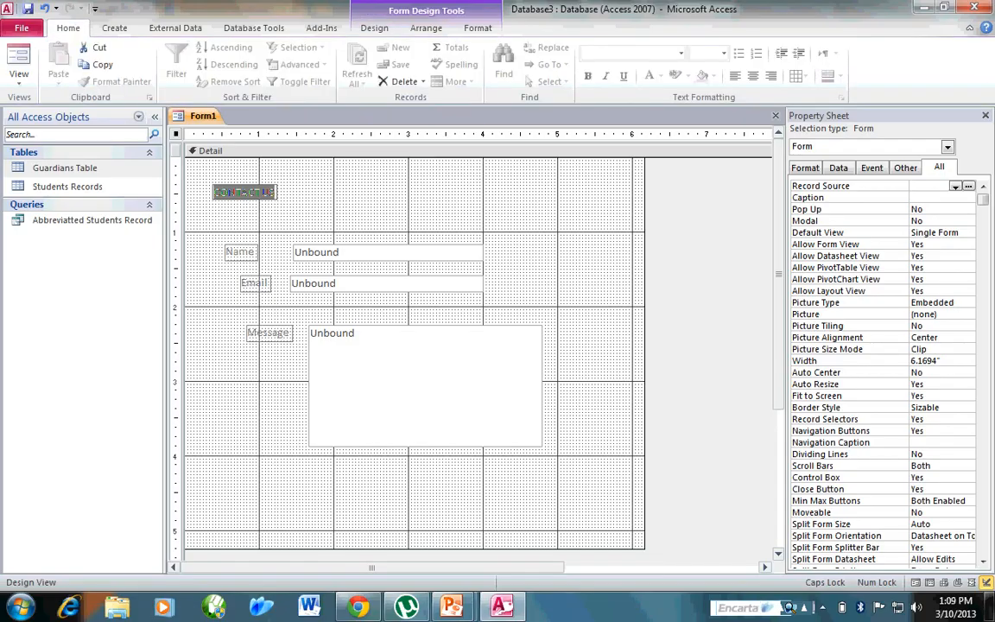
pyautogui.click(374, 27)
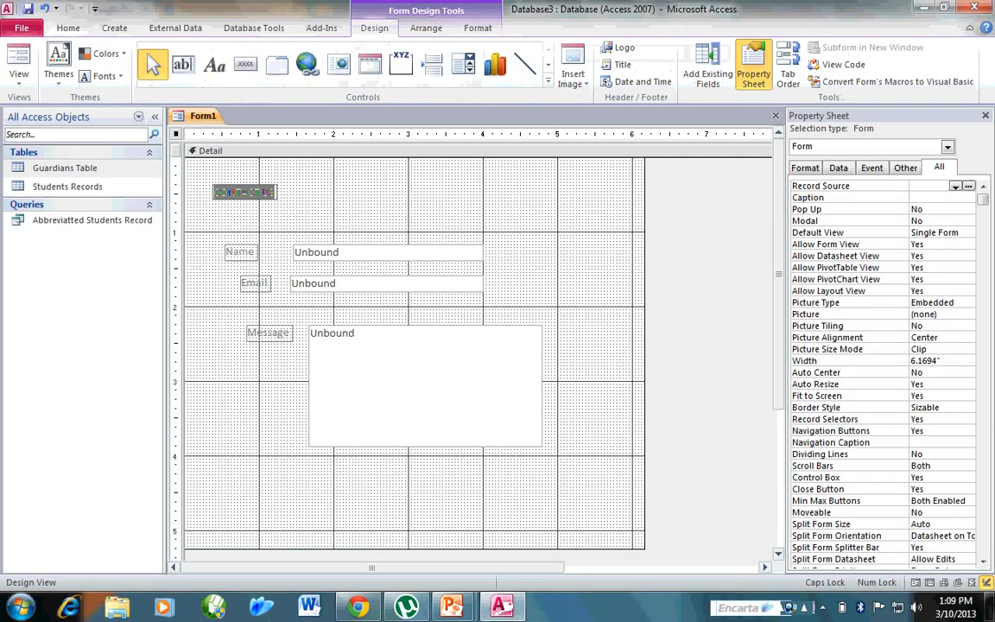
pyautogui.click(478, 28)
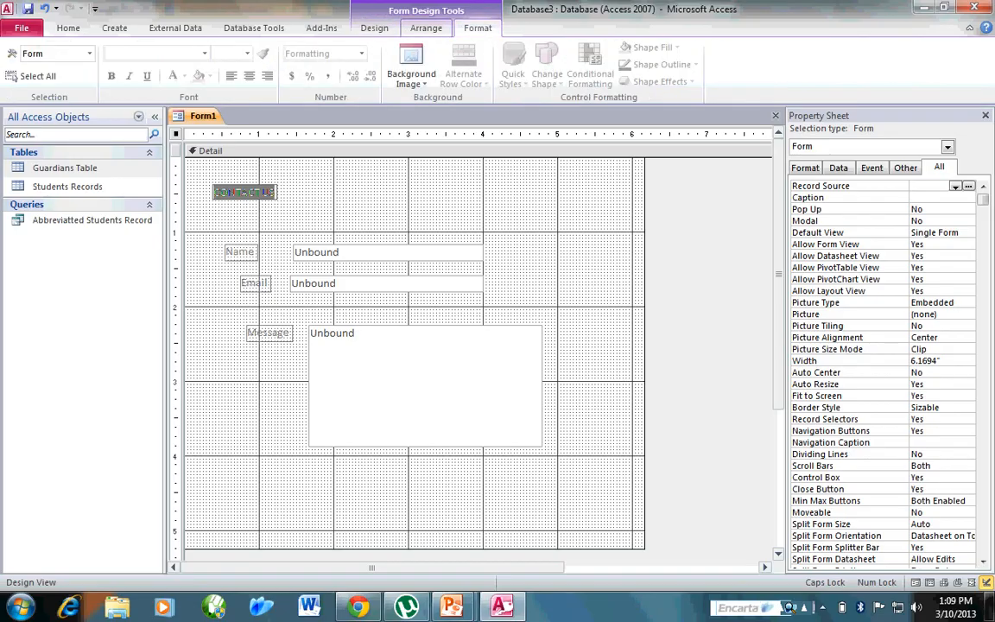
pyautogui.click(374, 28)
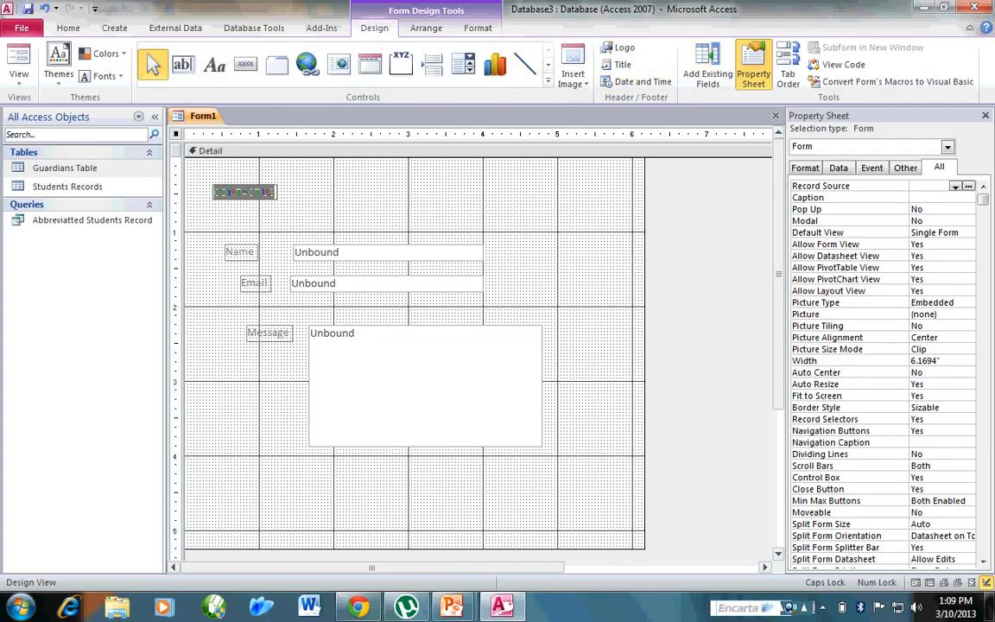
pyautogui.click(102, 76)
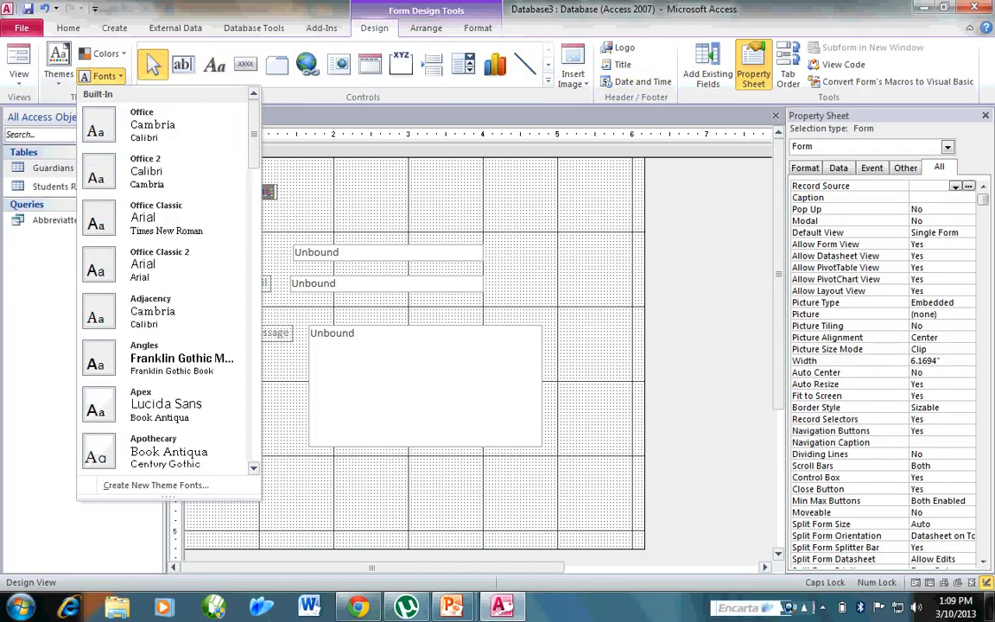
pyautogui.click(102, 76)
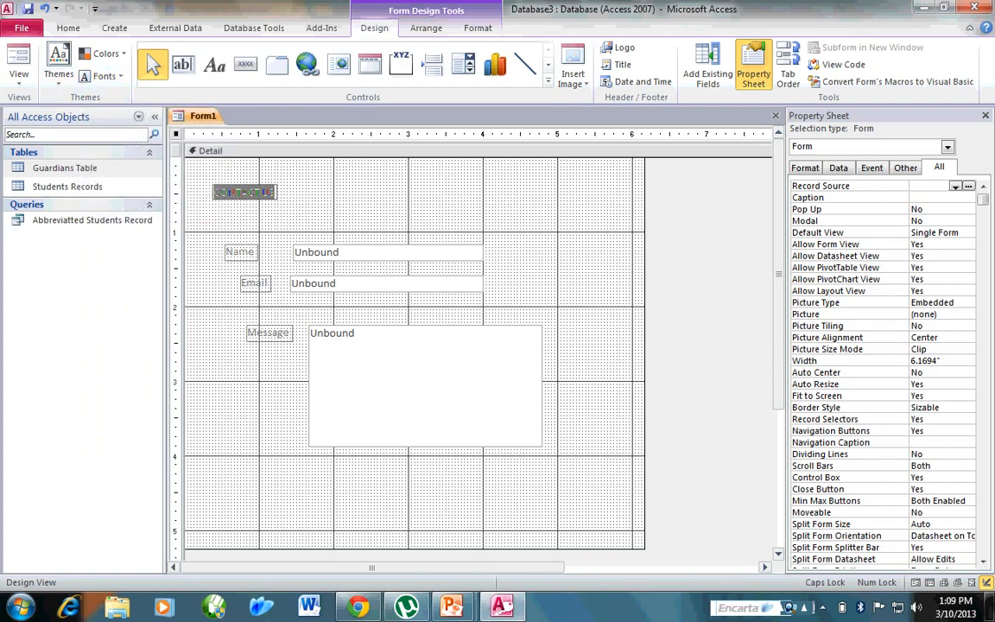
pyautogui.click(371, 200)
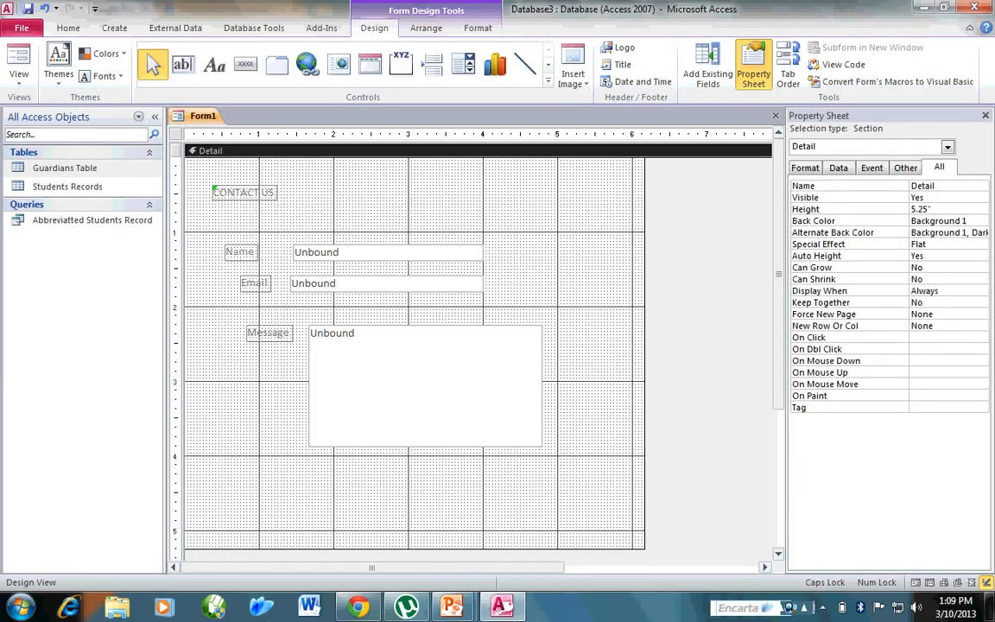
# Resize the CONTACT US label to about 1.96" wide and 0.29" tall.
pyautogui.click(245, 193)
pyautogui.moveTo(277, 198); pyautogui.dragTo(341, 229)
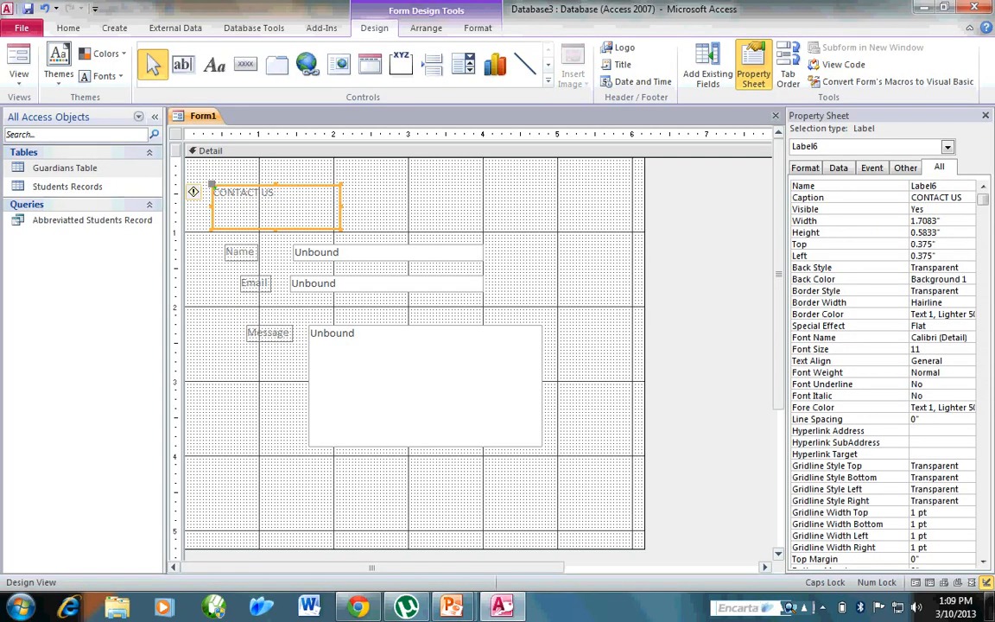
pyautogui.moveTo(341, 185); pyautogui.dragTo(360, 169)
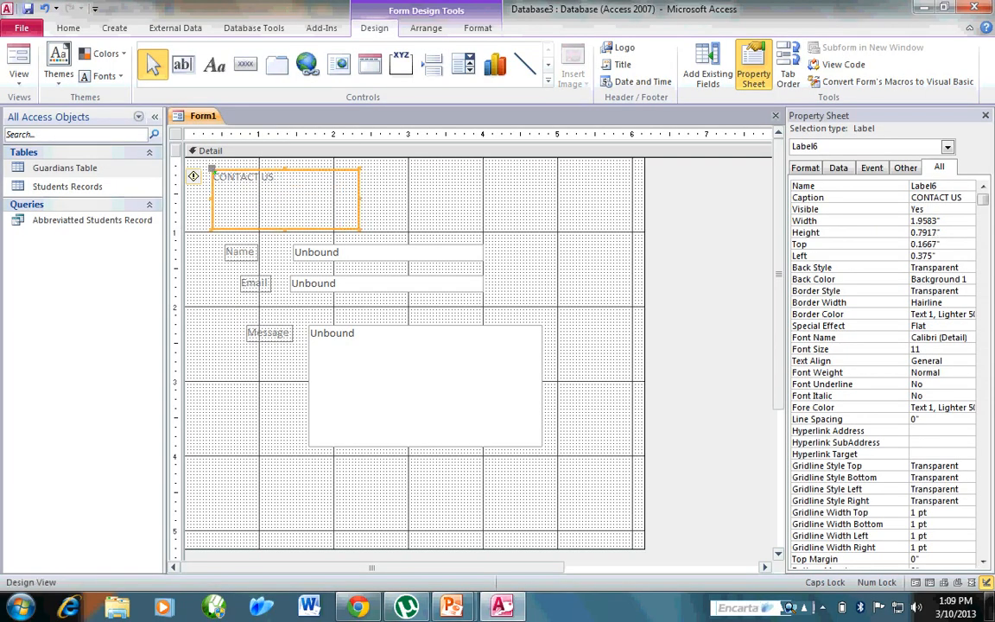
pyautogui.moveTo(285, 229); pyautogui.dragTo(285, 191)
# Shift the CONTACT US label right and down to about 0.54" from the left edge, in line with the Name label, and 0.29" from the form's top.
pyautogui.press('Right')
pyautogui.press('Right')
pyautogui.press('Right')
pyautogui.press('Down')
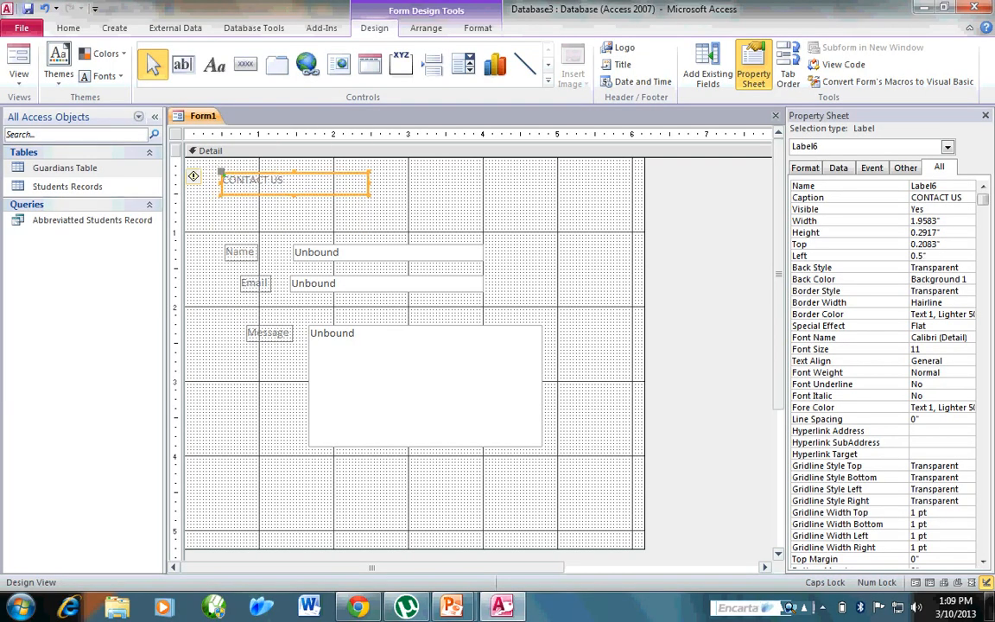
pyautogui.press('Down')
pyautogui.press('Down')
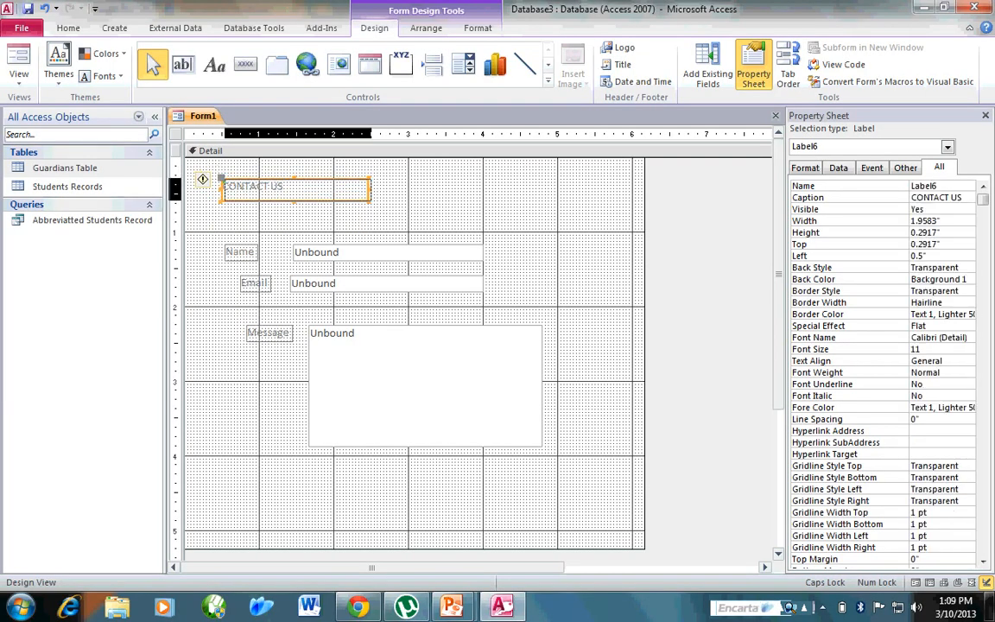
pyautogui.press('Right')
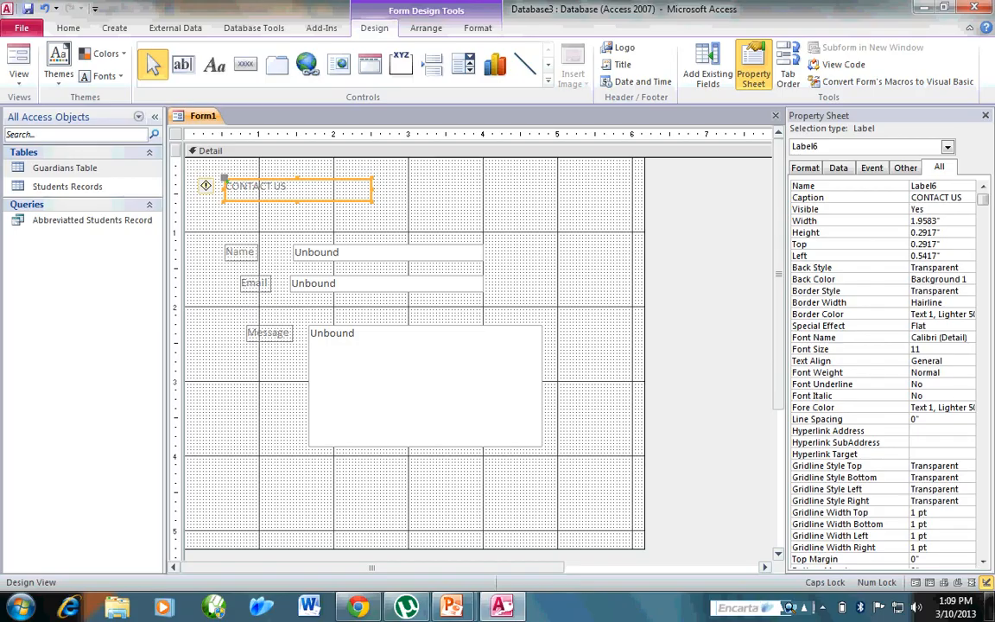
# Set the CONTACT US label's font size to 26 and enlarge its frame to about 2.58" by 0.58".
pyautogui.click(967, 349)
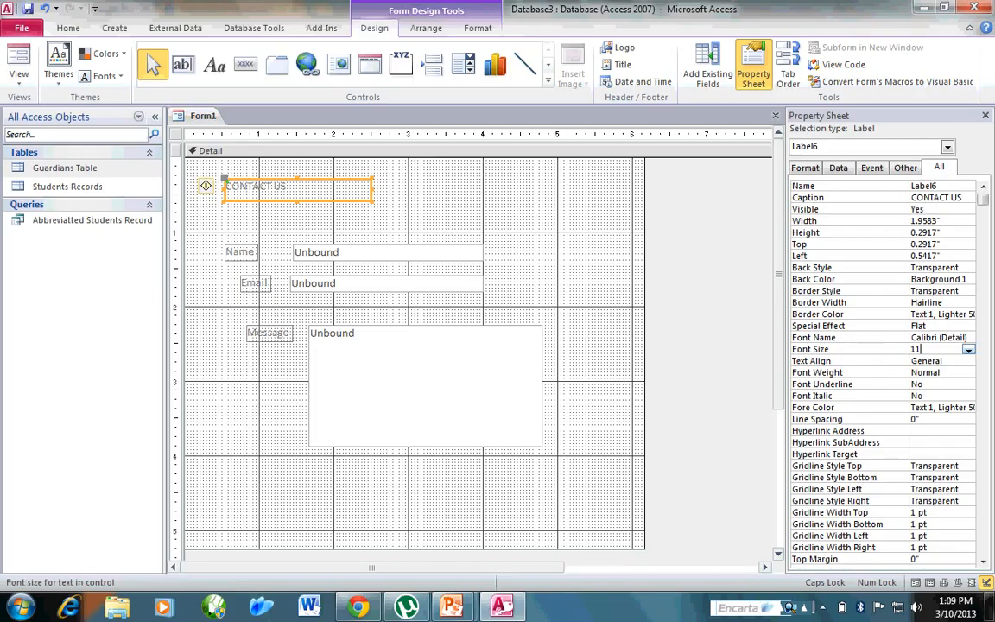
pyautogui.click(966, 349)
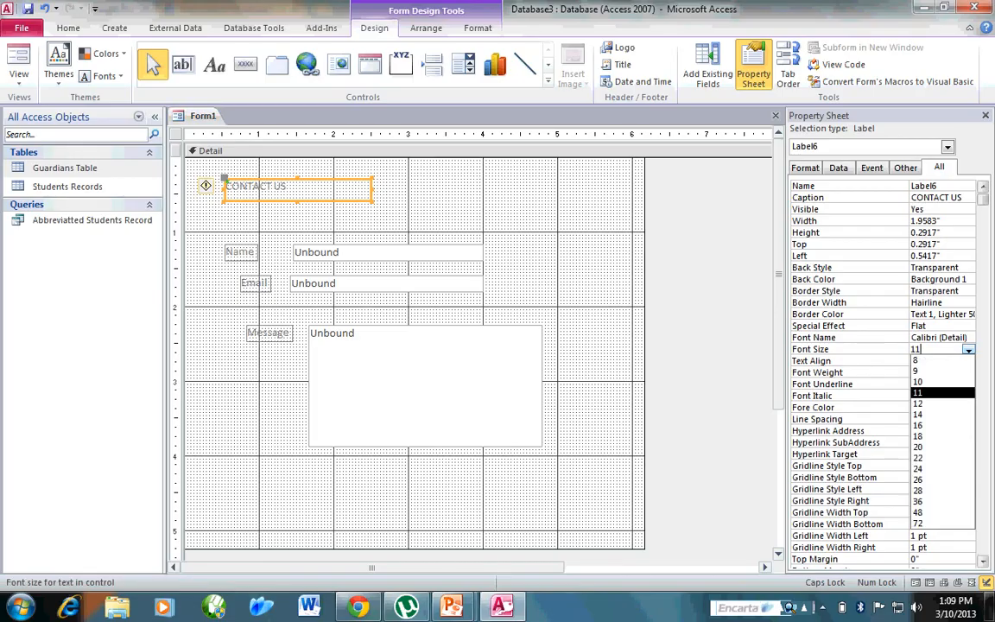
pyautogui.click(941, 479)
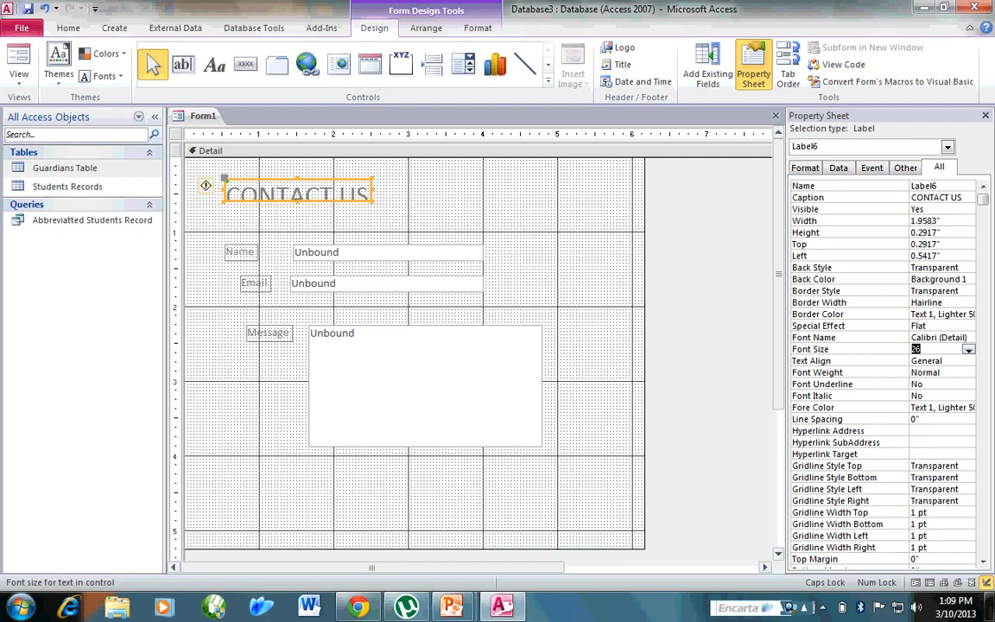
pyautogui.moveTo(372, 202); pyautogui.dragTo(420, 222)
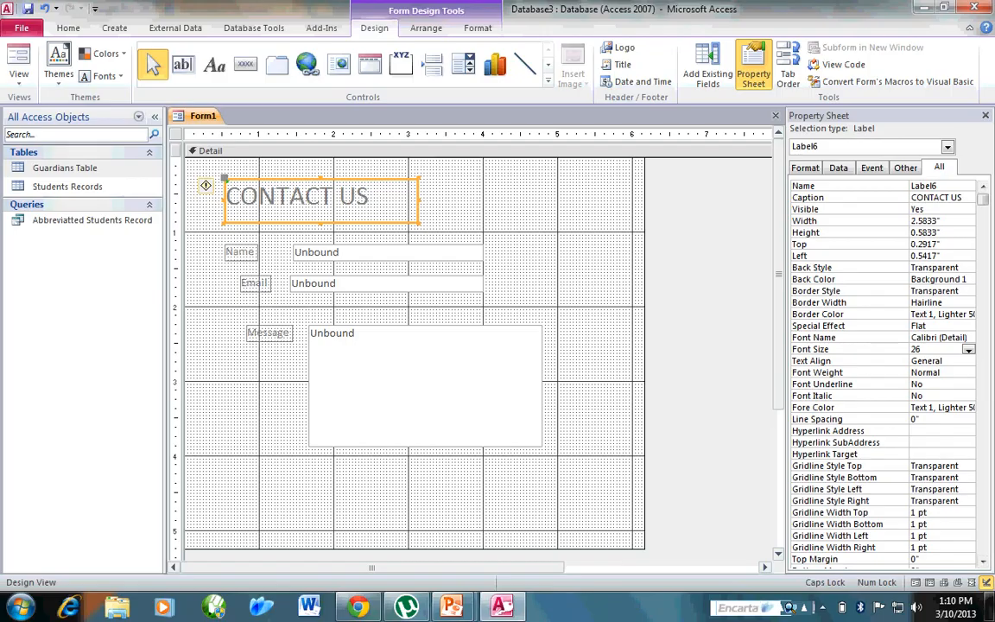
# Set the font weight of the CONTACT US label to Heavy after trying Bold.
pyautogui.click(924, 372)
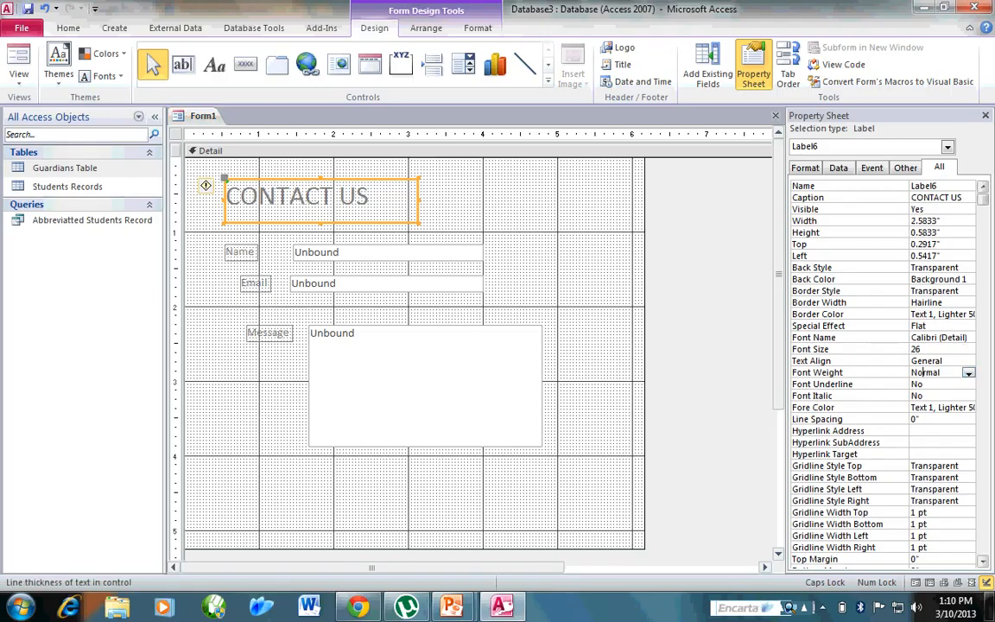
pyautogui.click(968, 372)
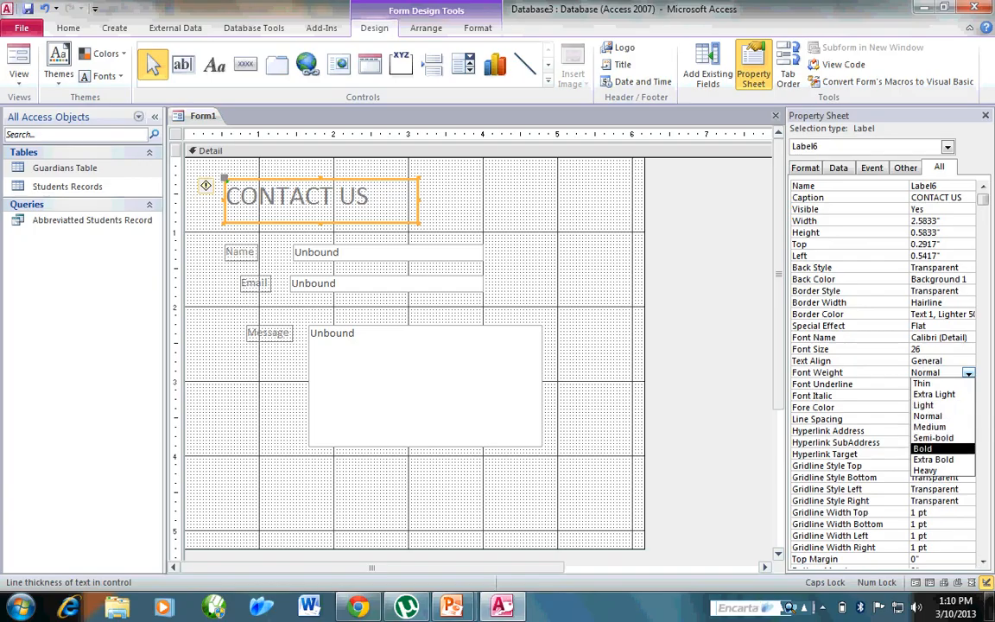
pyautogui.click(922, 448)
pyautogui.click(967, 372)
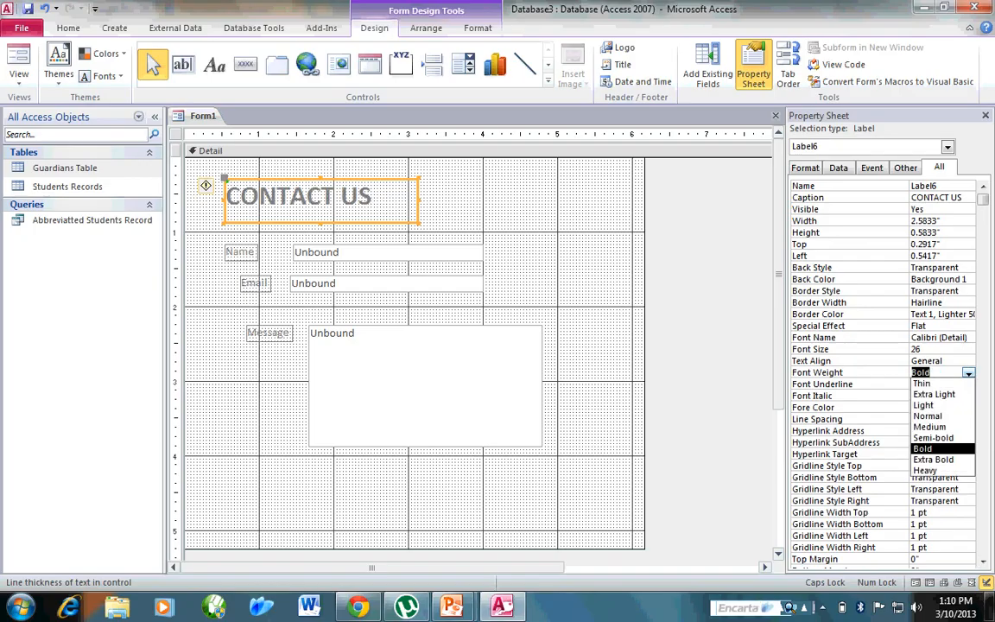
pyautogui.click(923, 470)
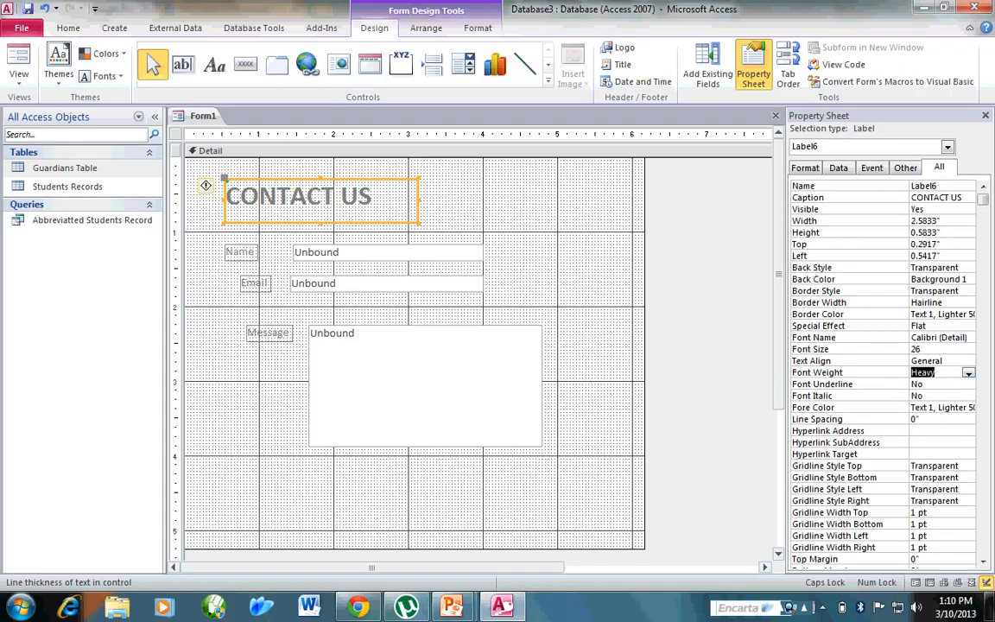
# Turn on underlining for the CONTACT US label and deselect it.
pyautogui.click(967, 385)
pyautogui.click(967, 384)
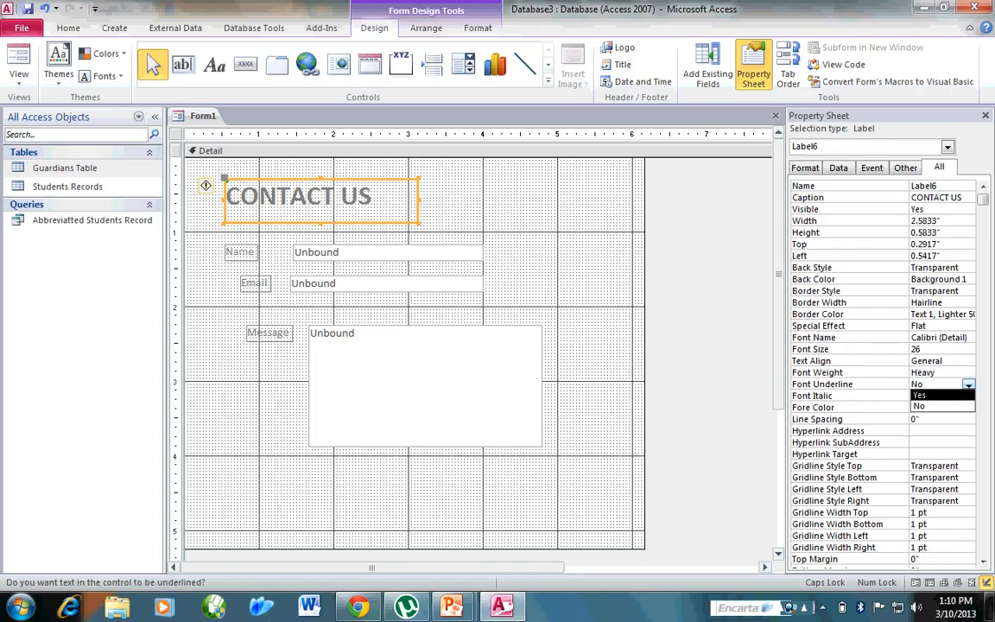
pyautogui.click(932, 406)
pyautogui.click(707, 363)
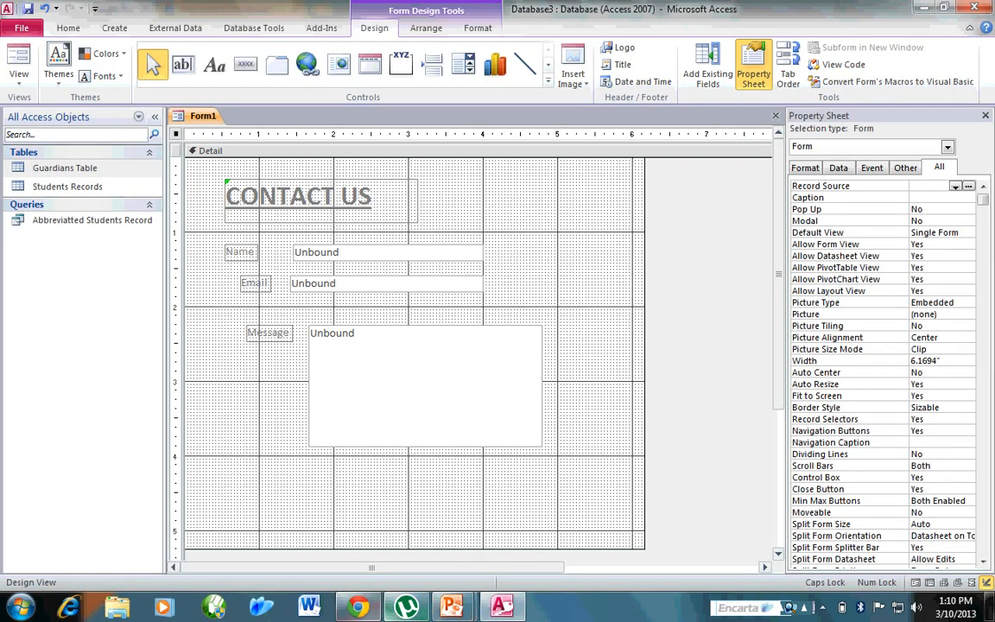
# Compare the form with the sample contact form in Chrome and preview it in Form View back in Access.
pyautogui.click(357, 606)
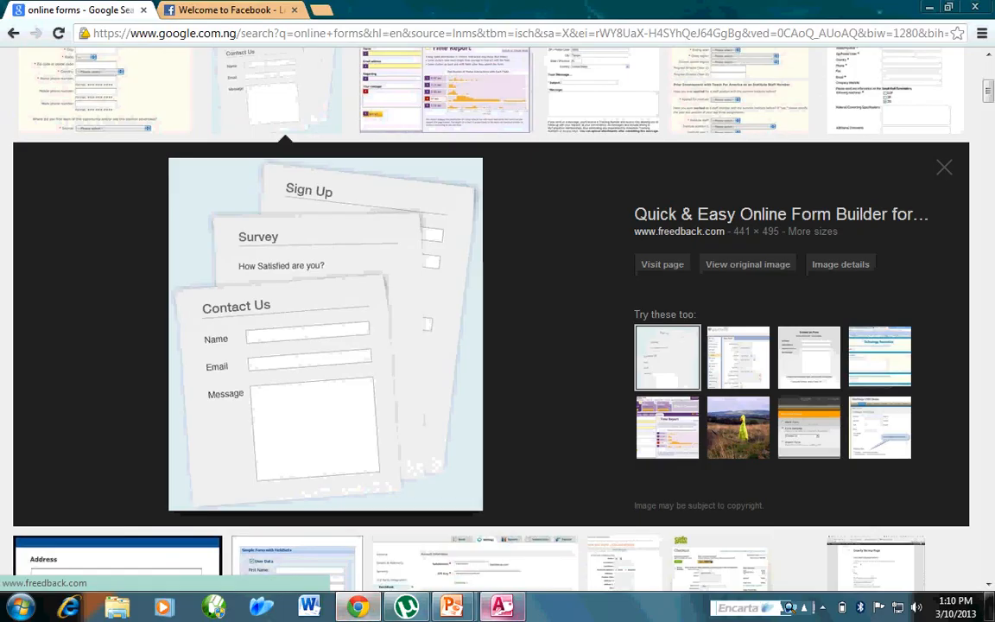
pyautogui.click(501, 606)
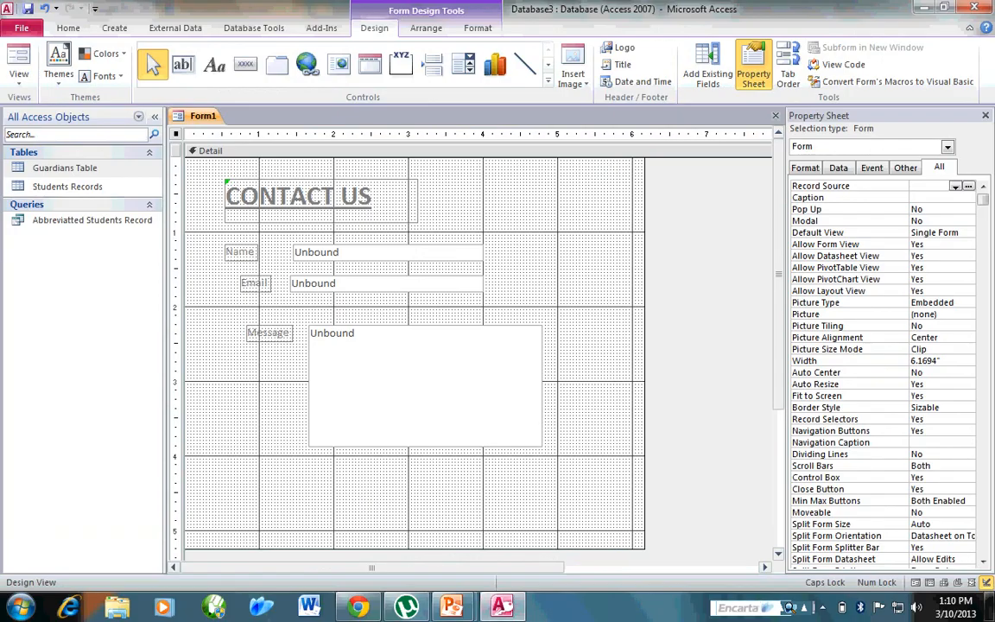
pyautogui.click(19, 76)
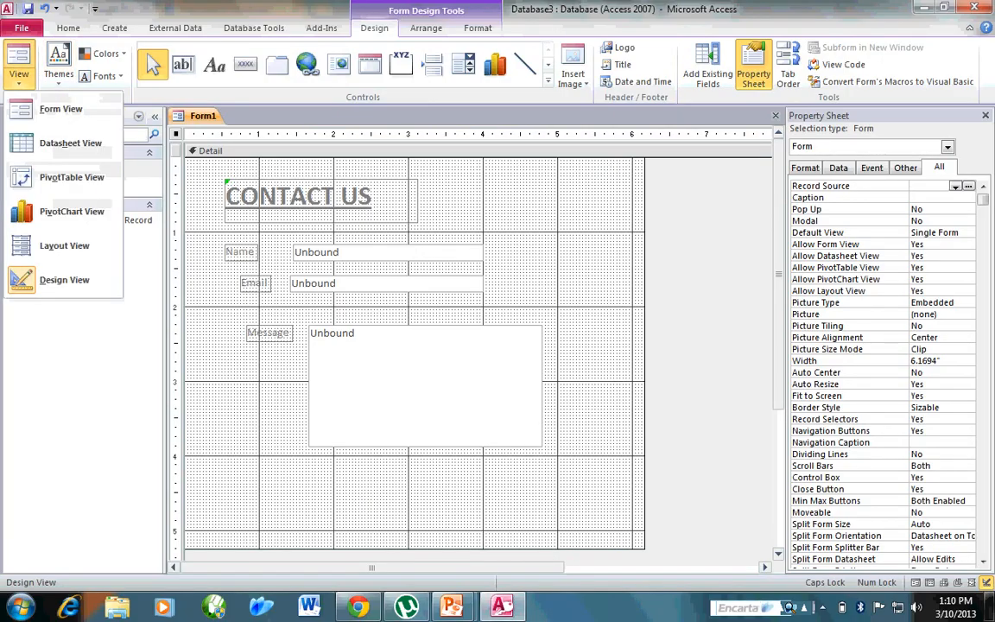
pyautogui.click(59, 108)
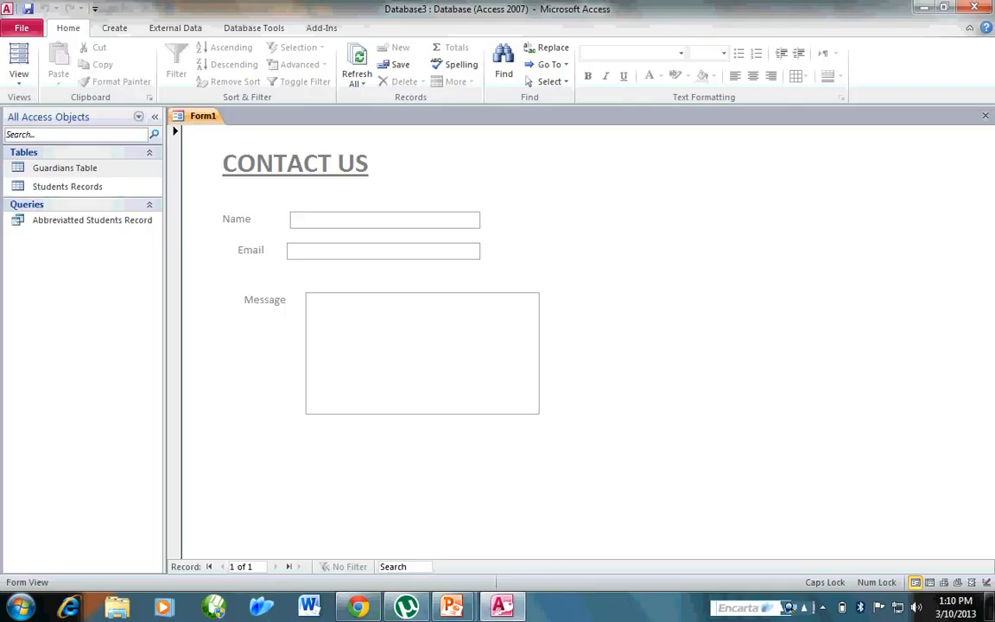
# Fill in the Name field with a sample first name and the Email field with a sample e-mail entry.
pyautogui.write('gILA')
pyautogui.press('BackSpace')
pyautogui.press('BackSpace')
pyautogui.write('LEAD')
pyautogui.press('Tab')
pyautogui.write('tim')
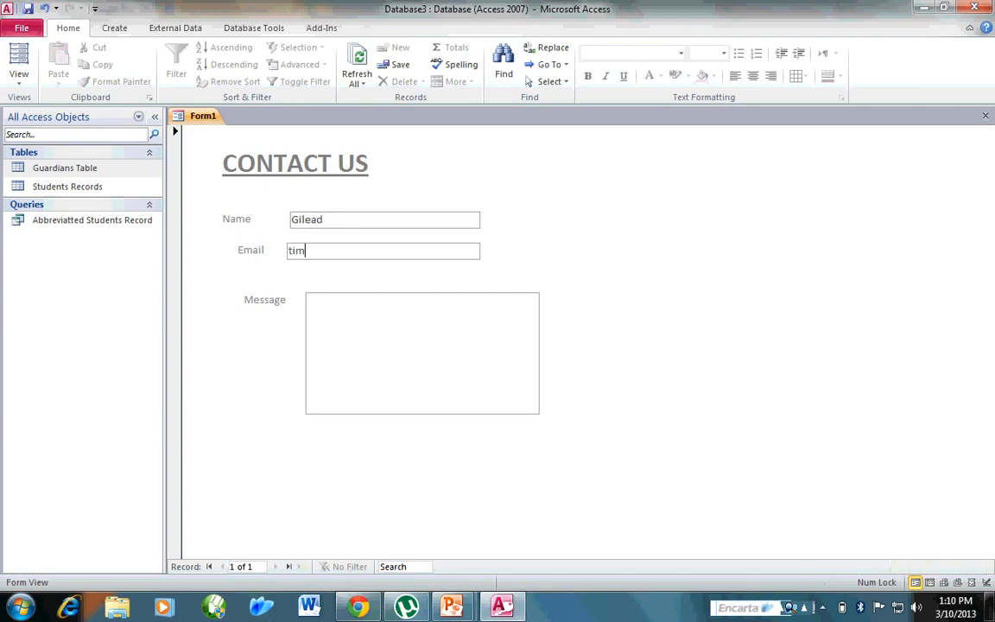
pyautogui.write('buz')
# Enter the text "hi. How are you doing?" in the Message field.
pyautogui.click(308, 299)
pyautogui.write('hi')
pyautogui.write('. ')
pyautogui.write('goe')
pyautogui.press('BackSpace')
pyautogui.press('BackSpace')
pyautogui.press('BackSpace')
pyautogui.write('hi. Hoe are you doing?')
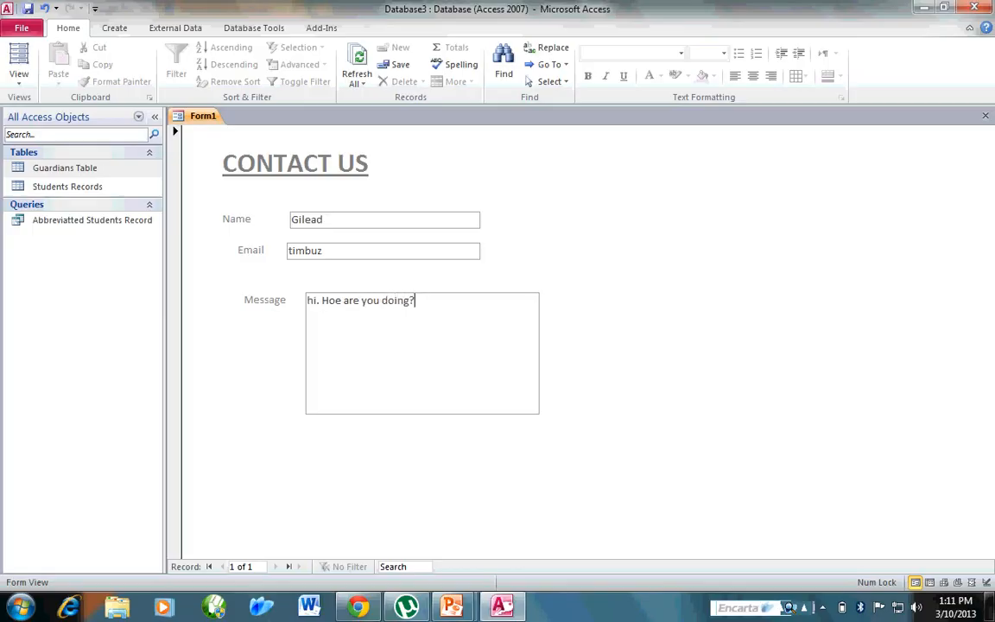
pyautogui.click(341, 300)
pyautogui.press('BackSpace')
pyautogui.write('w')
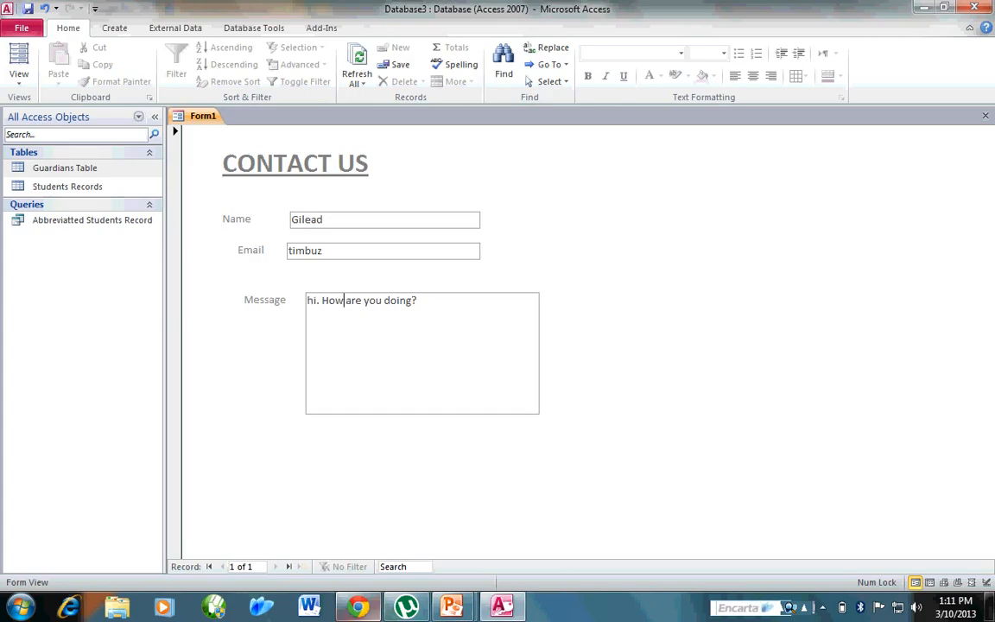
# Browse more sample online forms in Chrome's image results and return the Access form to Design View.
pyautogui.click(357, 607)
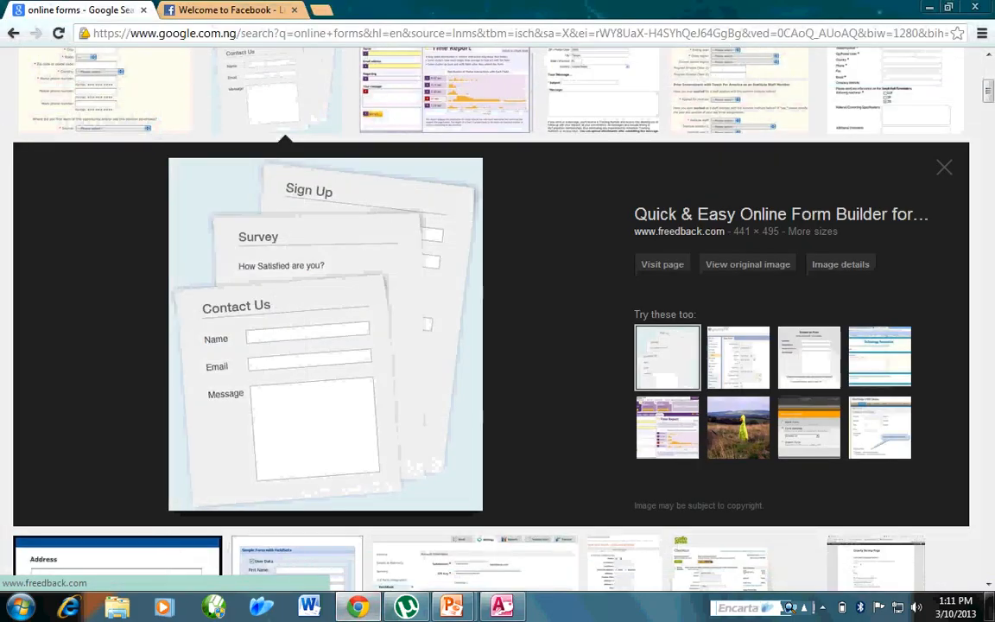
pyautogui.scroll(-5, 557, 363)
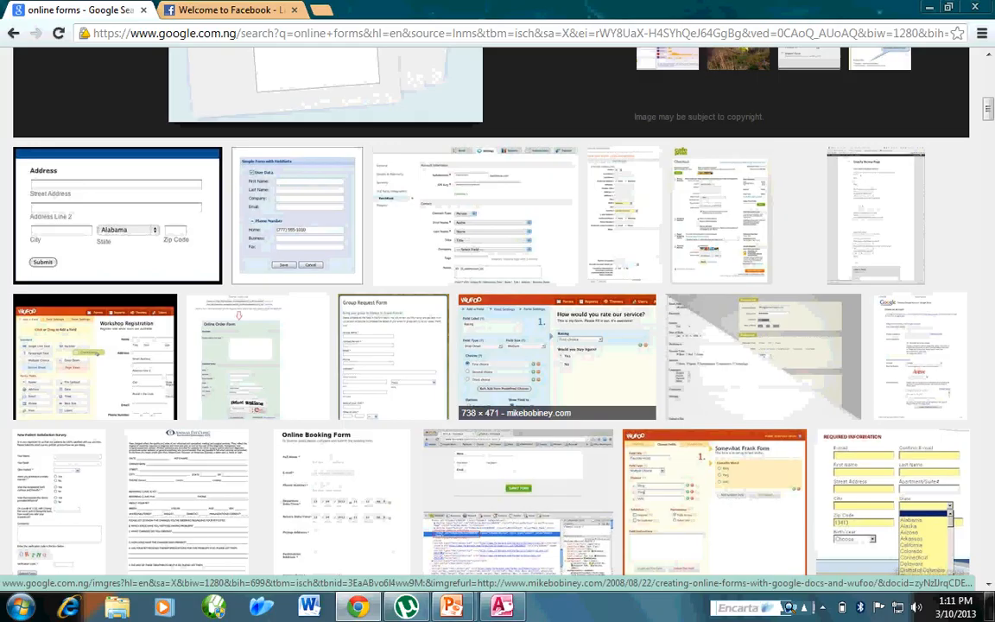
pyautogui.scroll(-3, 544, 363)
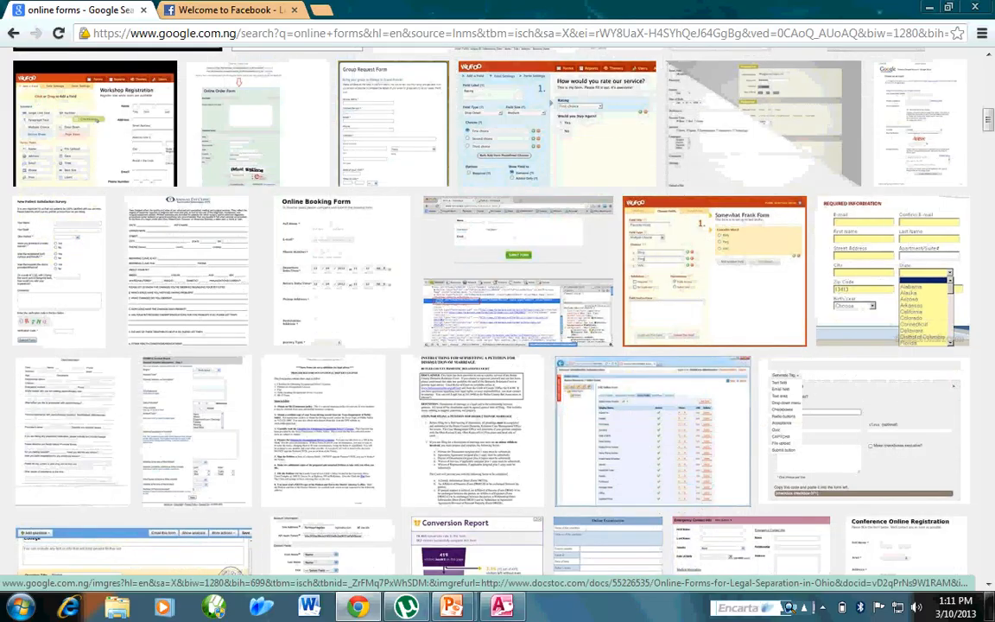
pyautogui.scroll(-3, 543, 363)
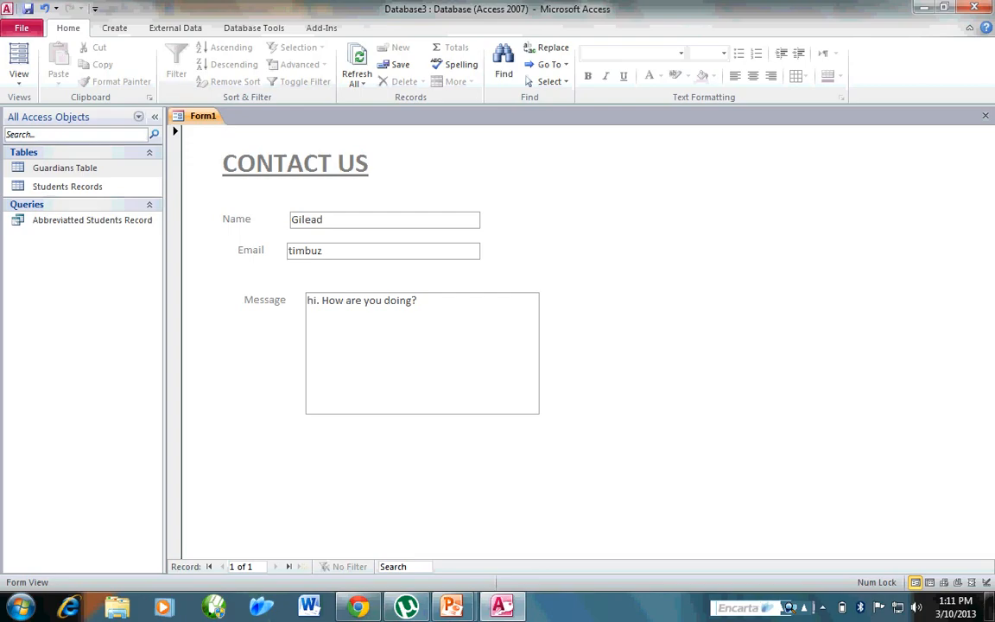
pyautogui.click(19, 75)
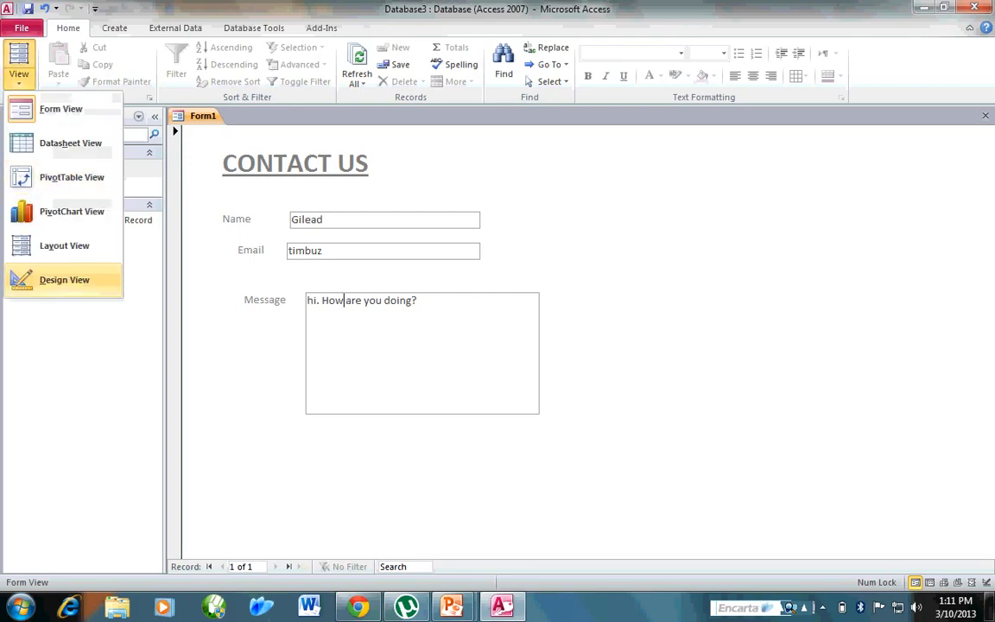
pyautogui.click(64, 280)
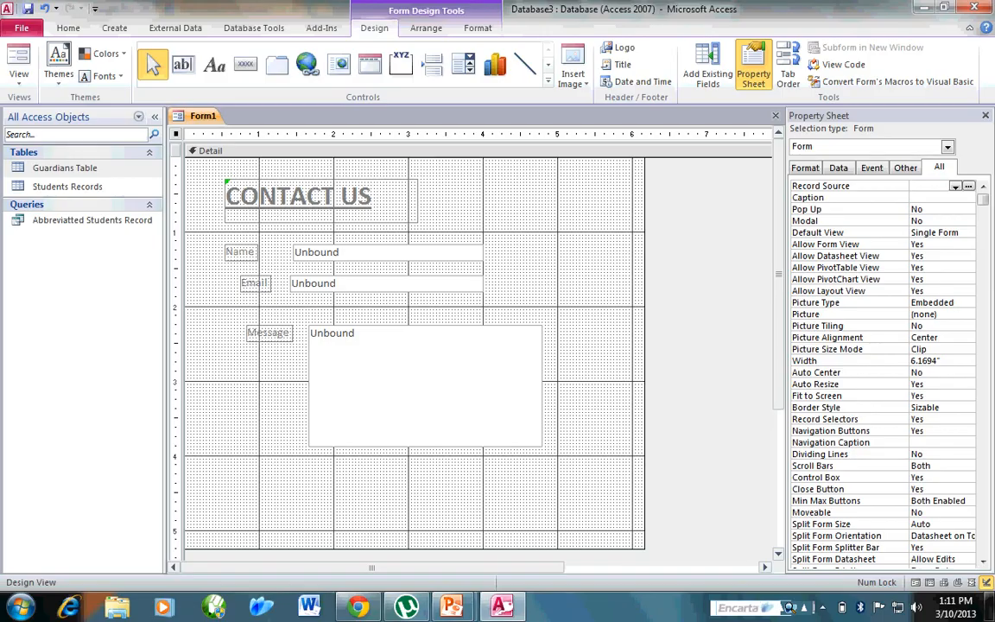
# Set the form's background picture to the existing 01594_authoriz image and preview the result in Form View before returning to Design View.
pyautogui.click(929, 315)
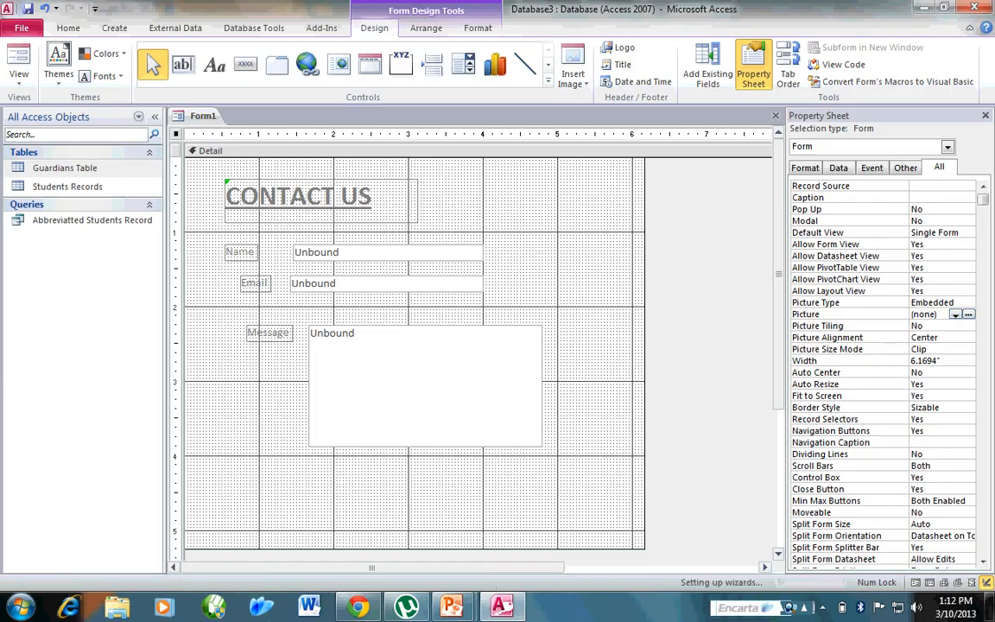
pyautogui.click(968, 314)
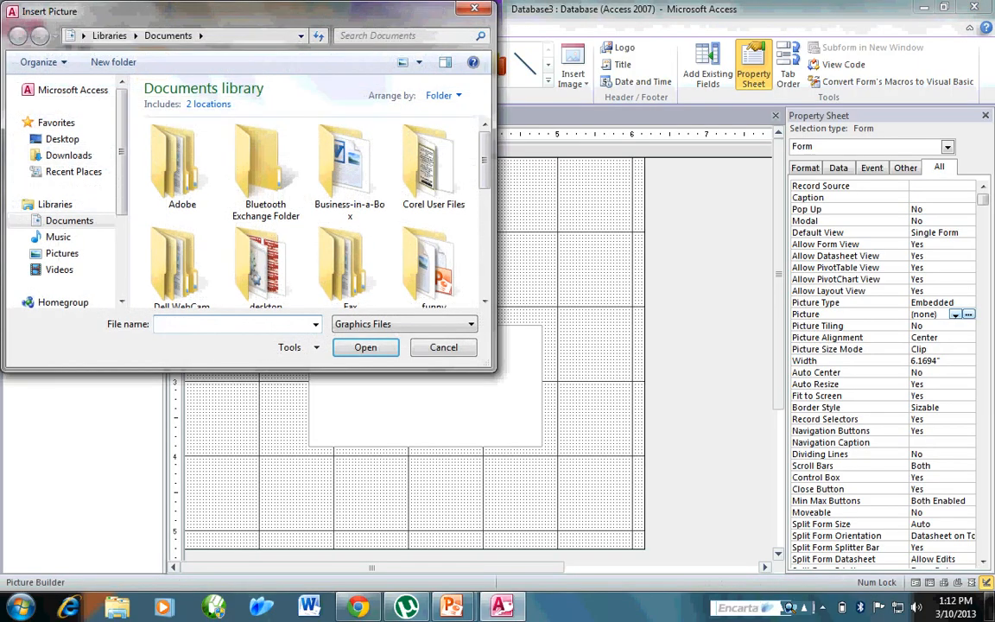
pyautogui.press('Escape')
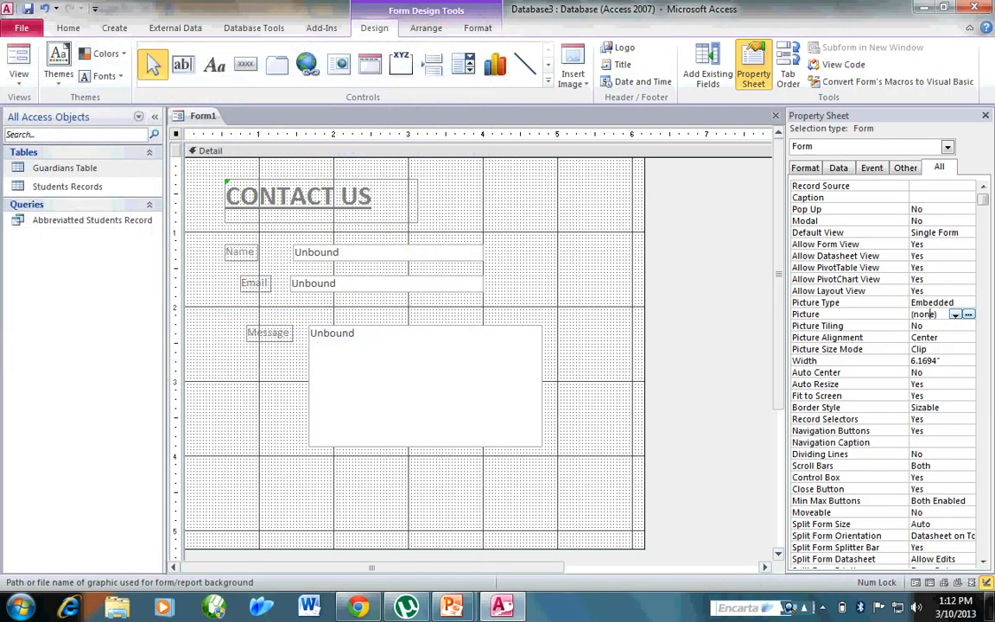
pyautogui.click(955, 314)
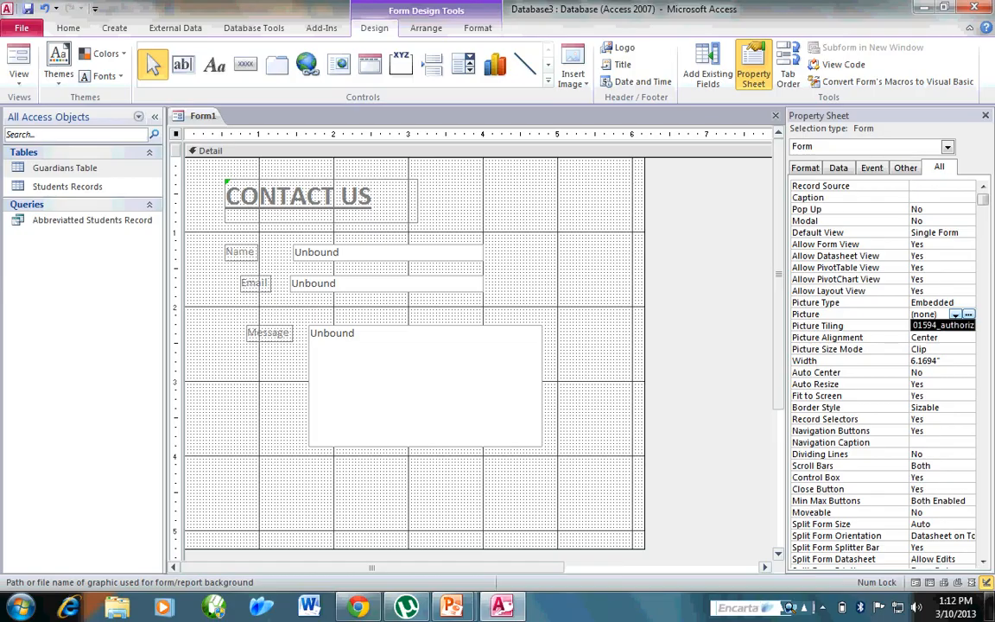
pyautogui.click(941, 324)
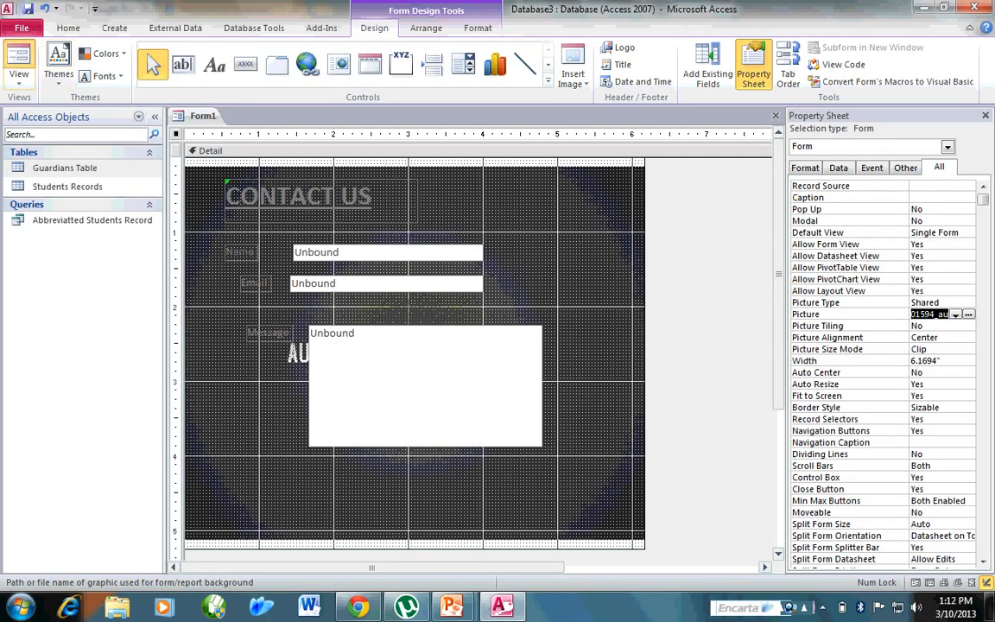
pyautogui.click(18, 61)
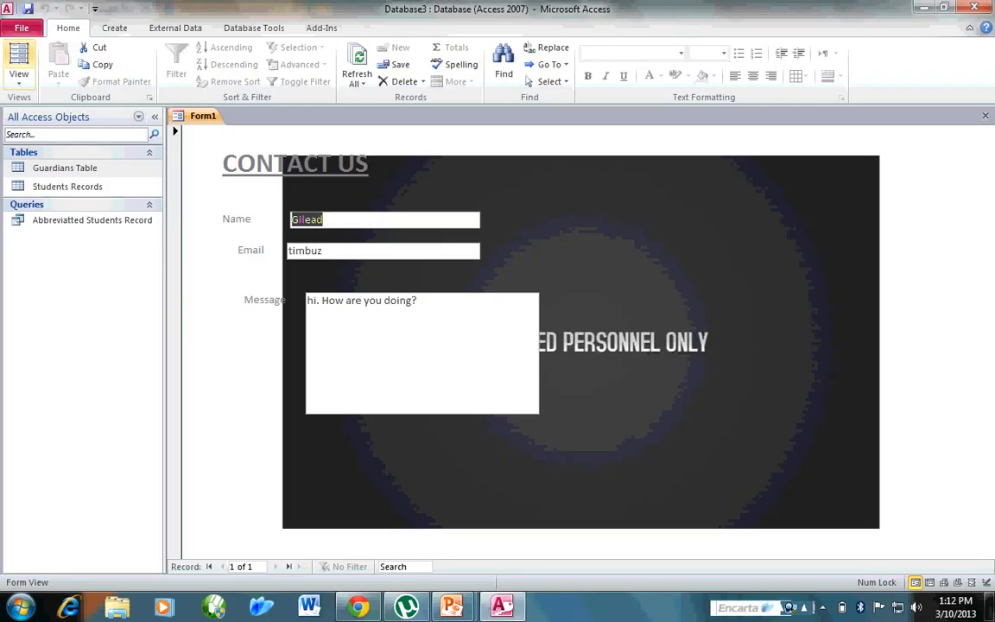
pyautogui.click(19, 76)
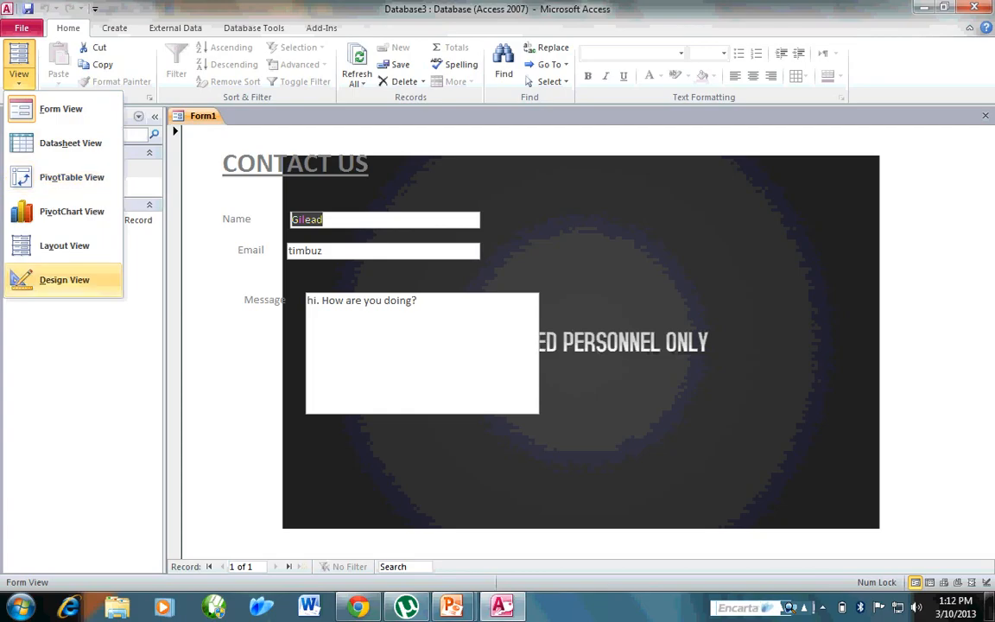
pyautogui.click(64, 280)
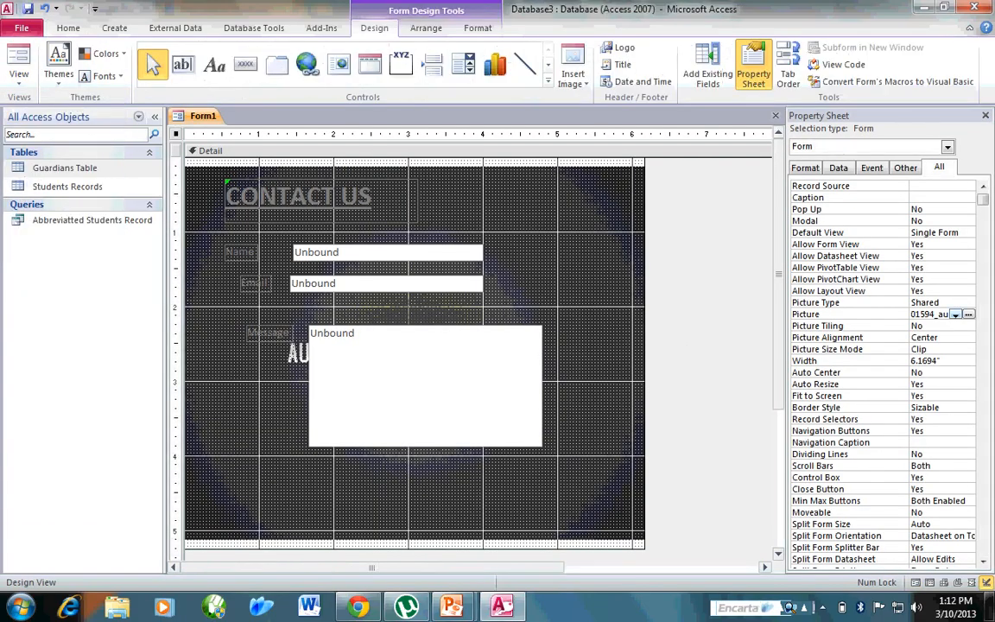
# Remove the background picture from the form by clearing its Picture property.
pyautogui.click(955, 315)
pyautogui.click(955, 314)
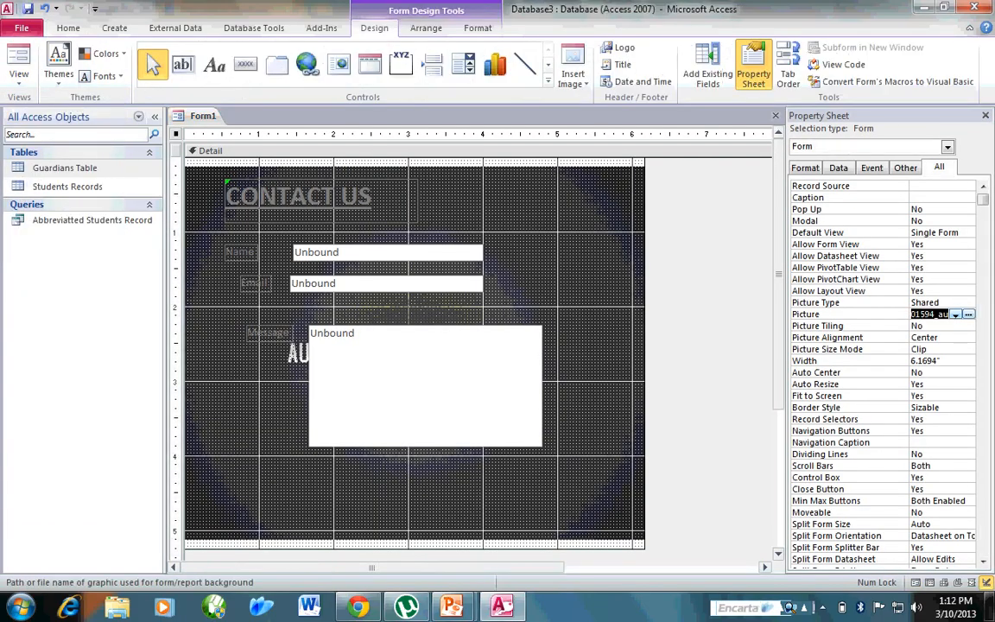
pyautogui.click(955, 314)
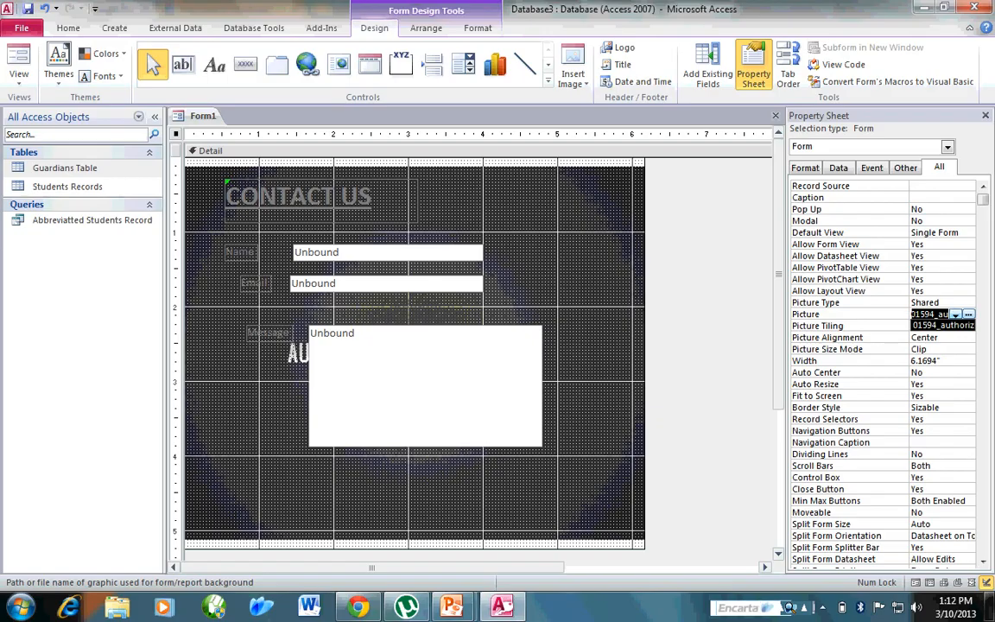
pyautogui.press('BackSpace')
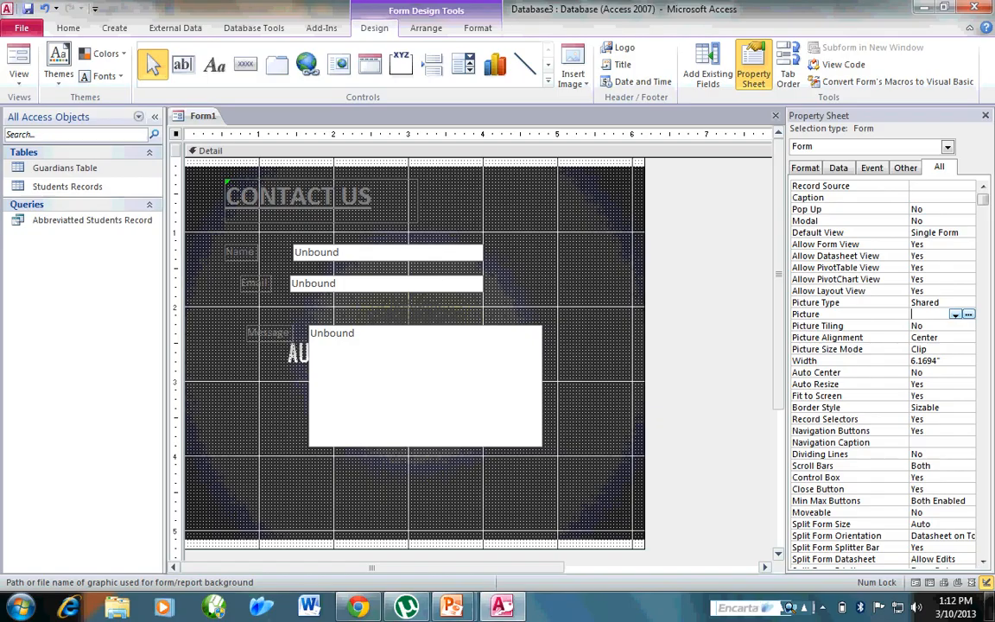
pyautogui.press('Return')
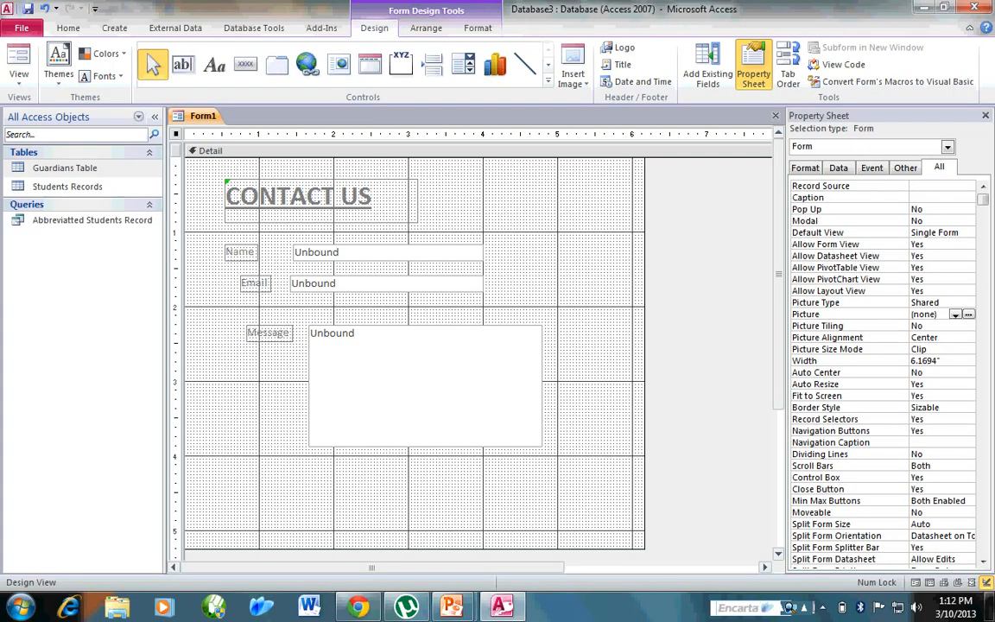
# Examine the text boxes and read through all properties of the Message text box, from gridline styles to events.
pyautogui.click(387, 252)
pyautogui.click(387, 283)
pyautogui.click(424, 385)
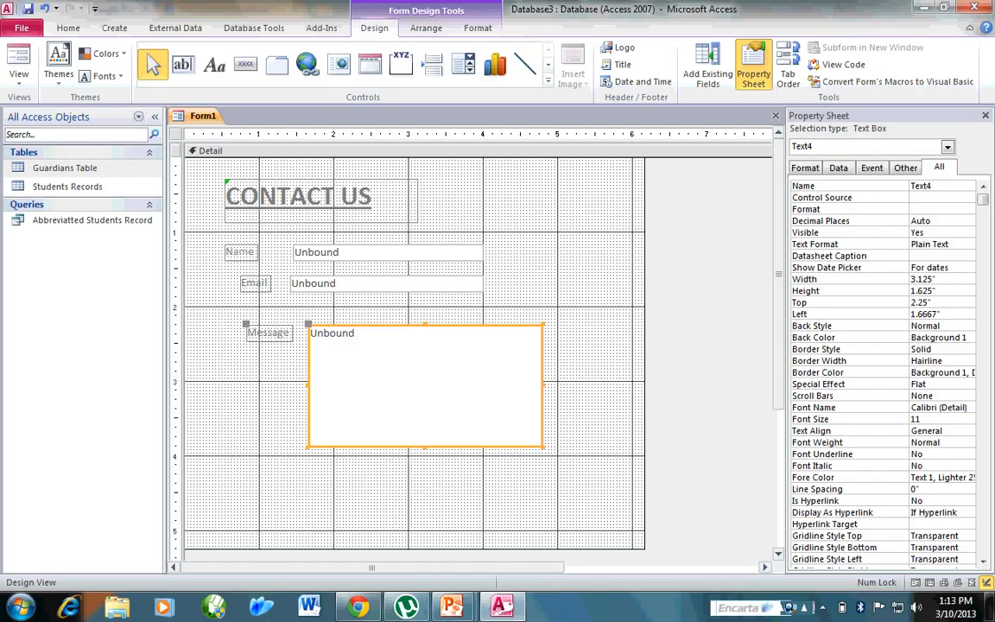
pyautogui.click(942, 536)
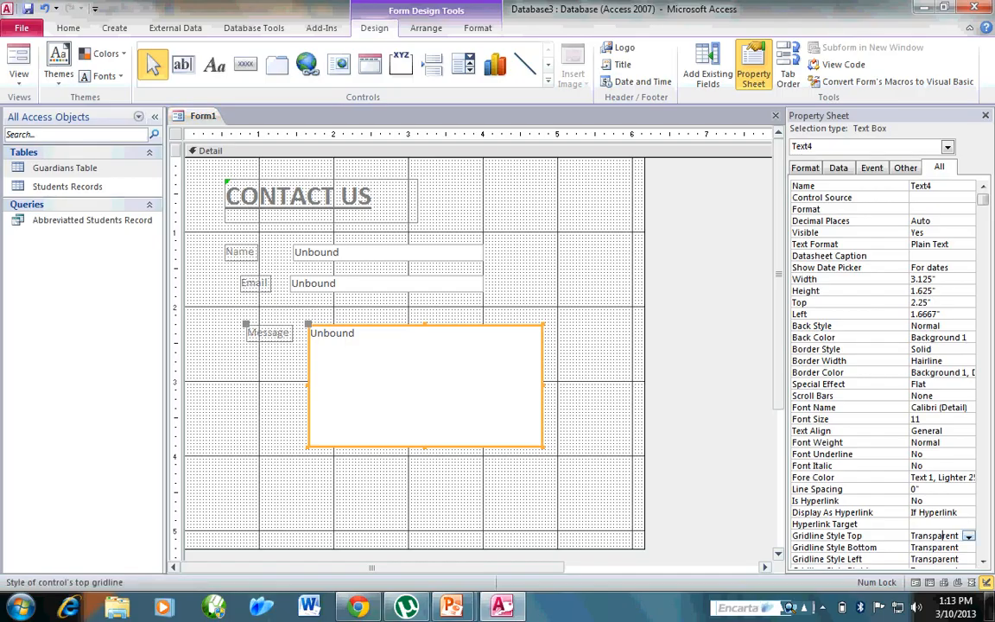
pyautogui.click(968, 536)
pyautogui.click(969, 536)
pyautogui.scroll(-10, 885, 371)
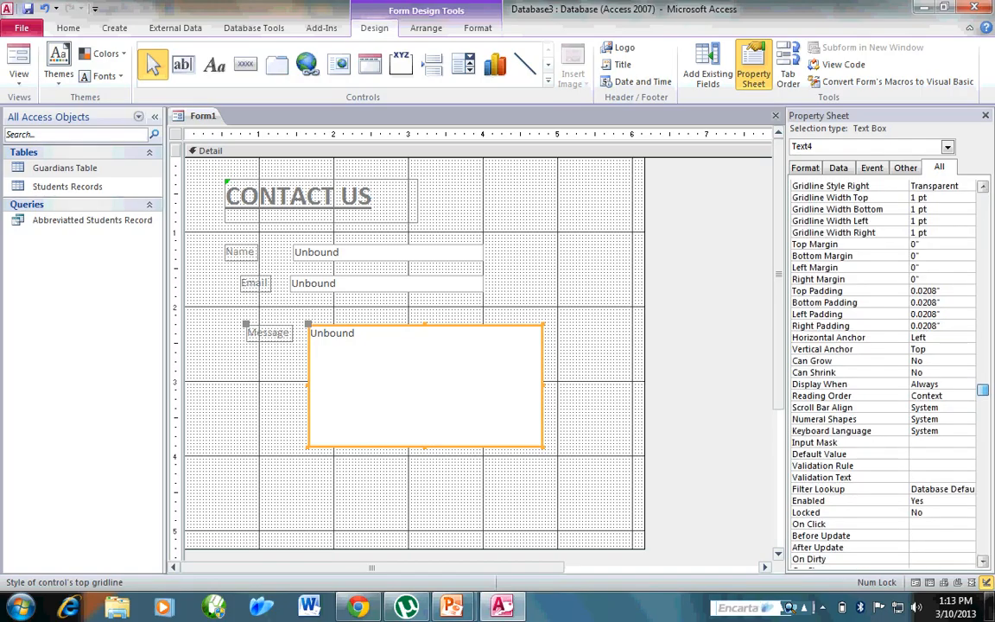
pyautogui.scroll(-9, 885, 371)
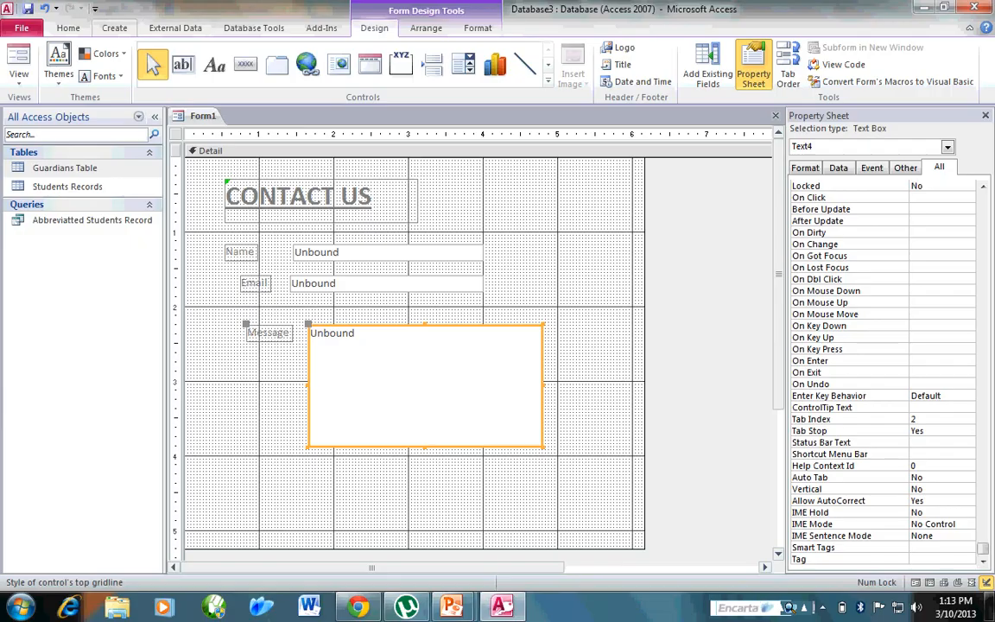
# Save the form under the name "contact us form".
pyautogui.click(114, 27)
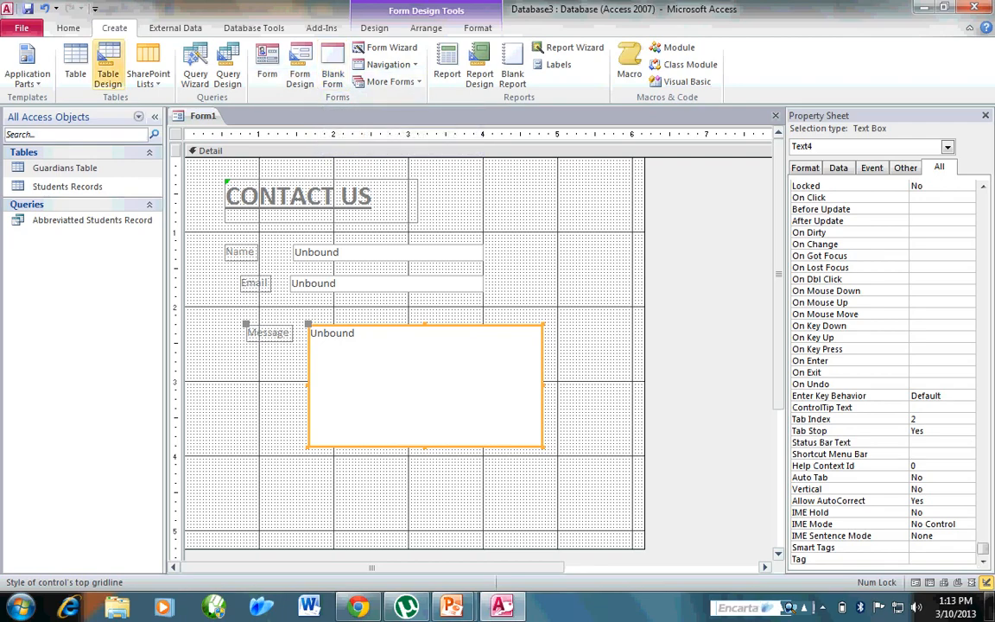
pyautogui.click(28, 8)
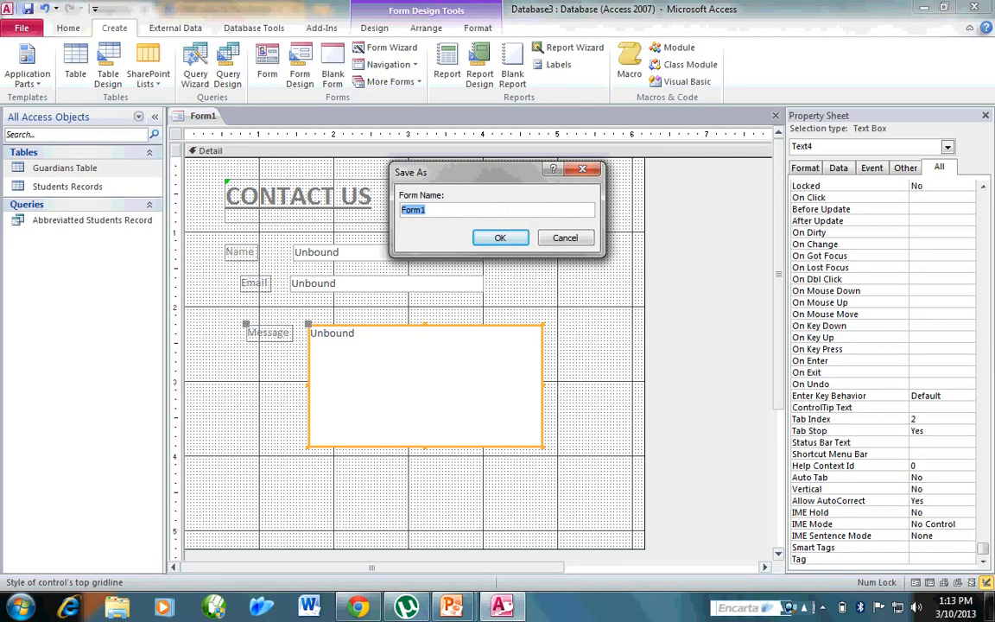
pyautogui.write('contact us form')
pyautogui.press('Return')
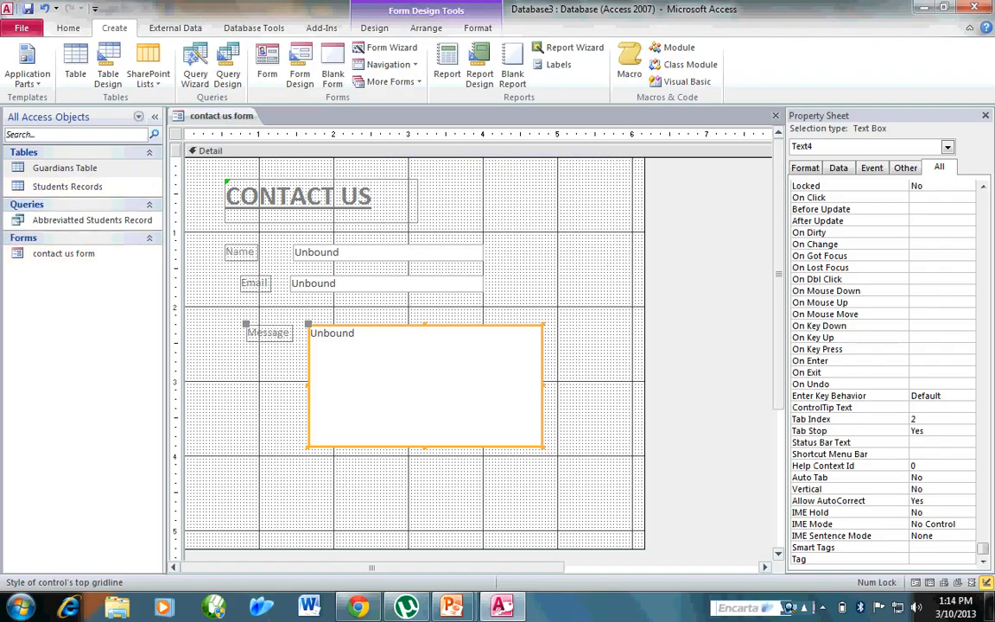
# Create a new blank form and list the available fields of the Guardians Table.
pyautogui.click(332, 67)
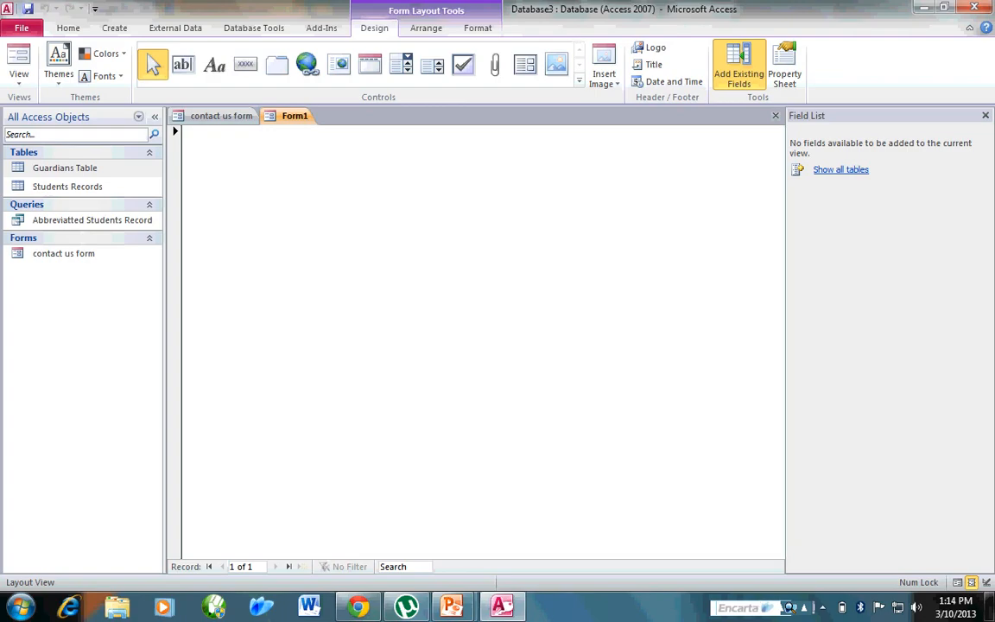
pyautogui.click(840, 170)
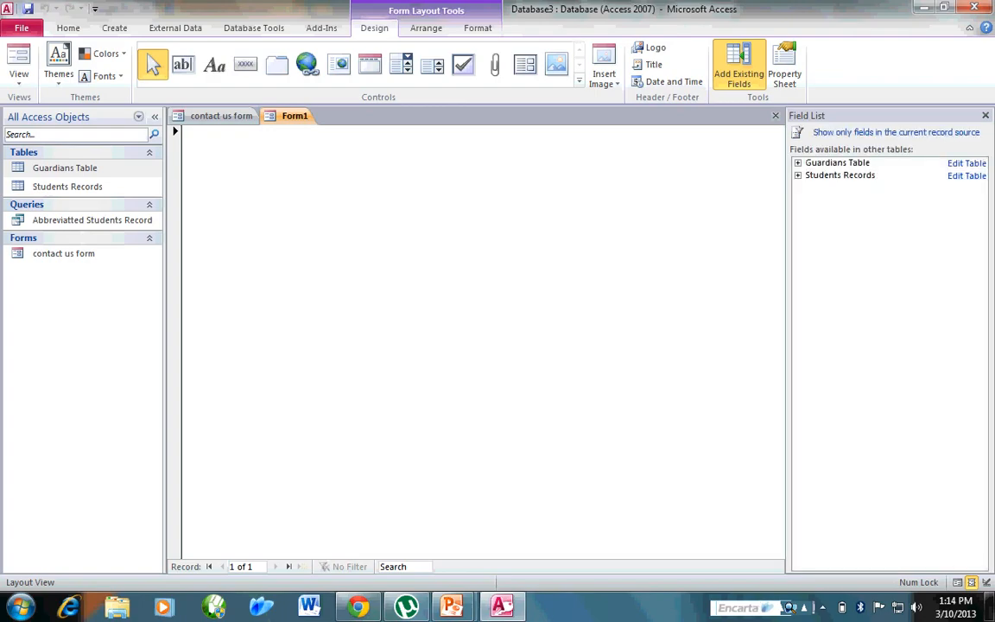
pyautogui.click(797, 163)
# Add the Name of Guardian, Contact Number of Guardian and Reg No fields to the blank form, stacked in that order.
pyautogui.moveTo(853, 189); pyautogui.dragTo(449, 225)
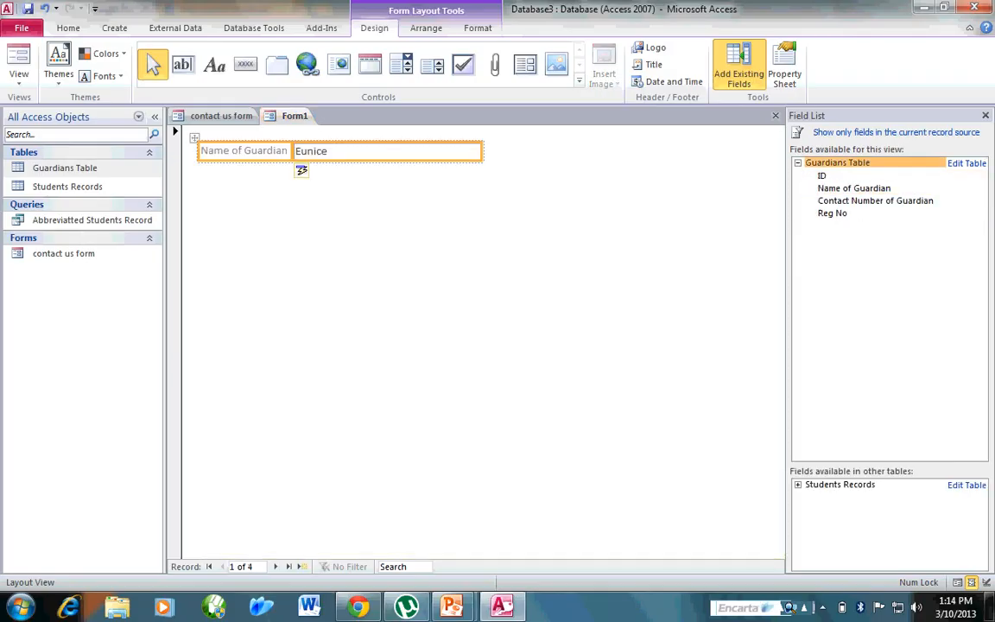
pyautogui.moveTo(874, 200); pyautogui.dragTo(301, 170)
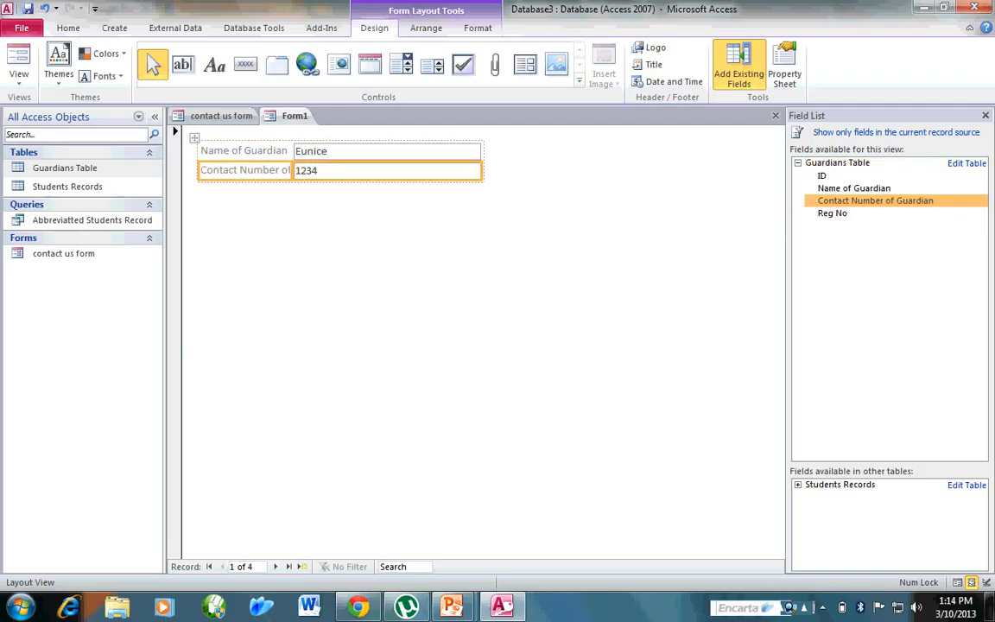
pyautogui.moveTo(832, 214); pyautogui.dragTo(259, 181)
pyautogui.click(431, 328)
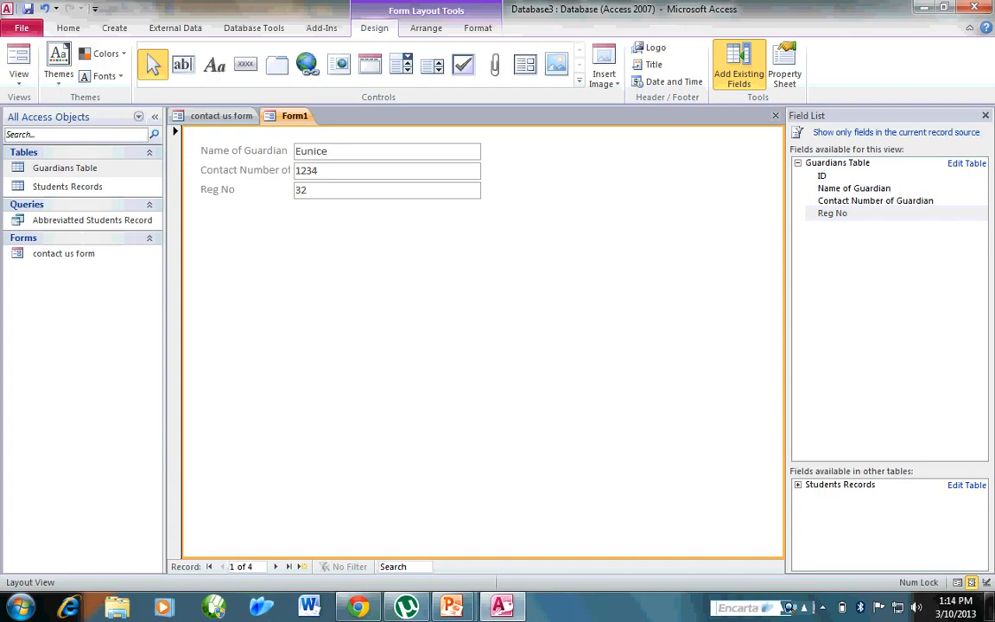
pyautogui.click(114, 28)
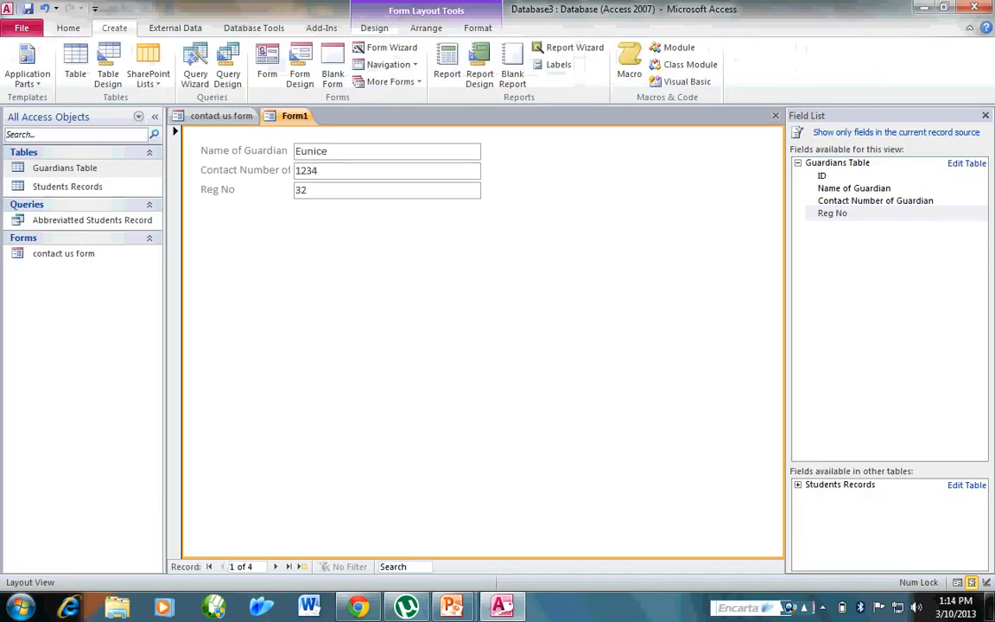